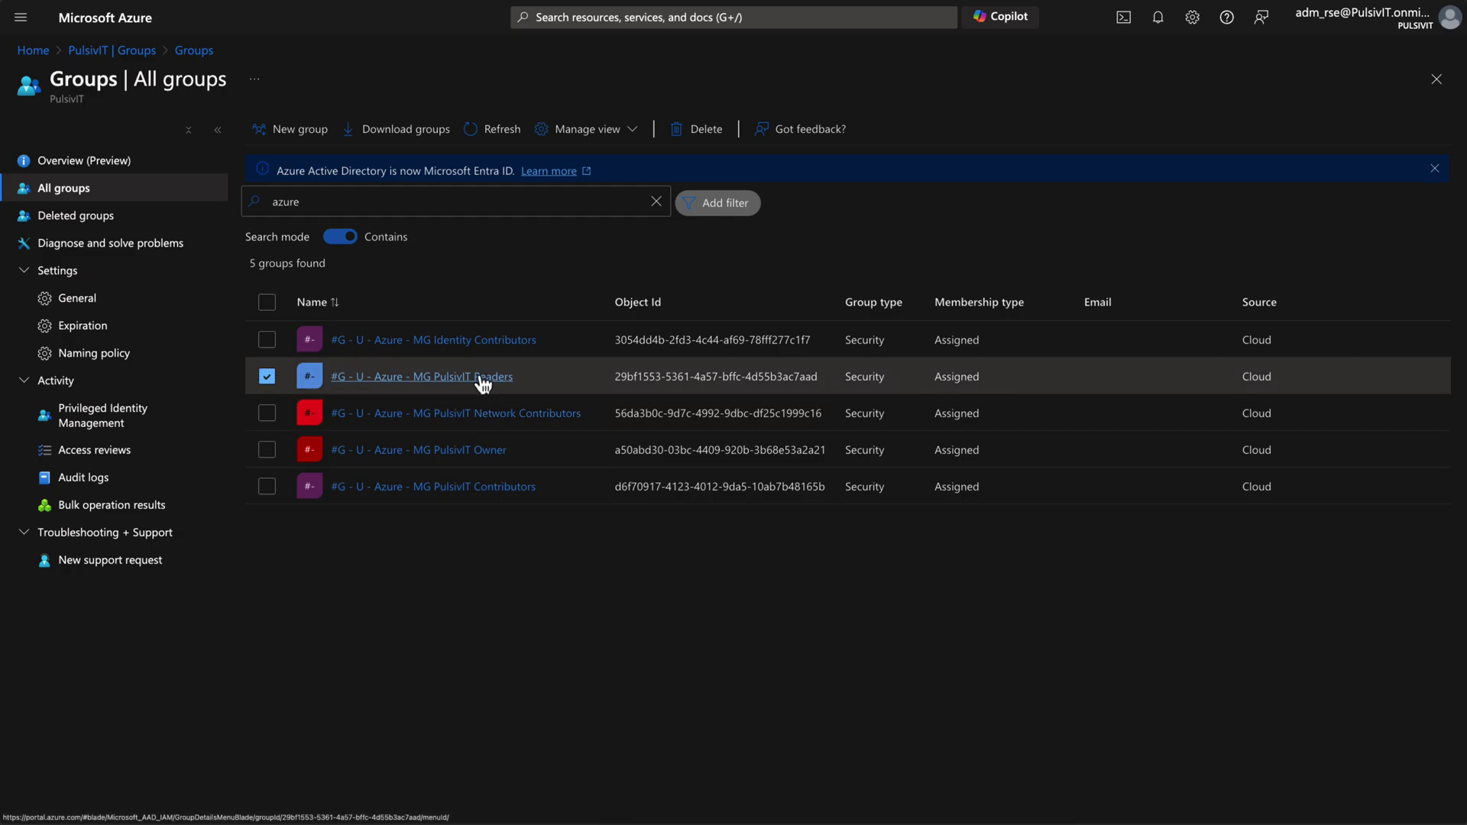
Check the members of the #G - U - Azure - MG PulsivIT Owner group and the MG PulsivIT Readers group.
click(492, 455)
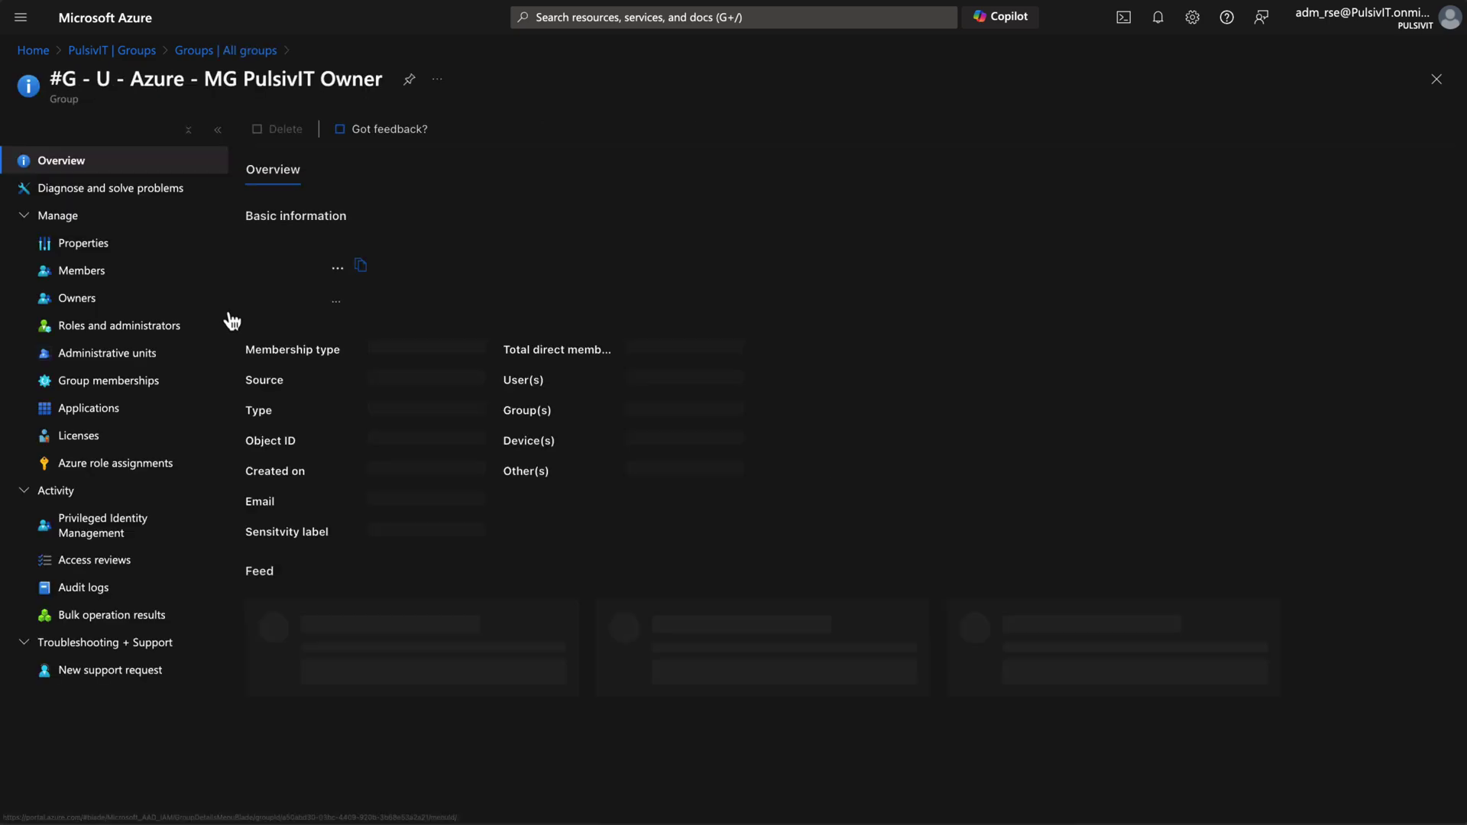
click(84, 271)
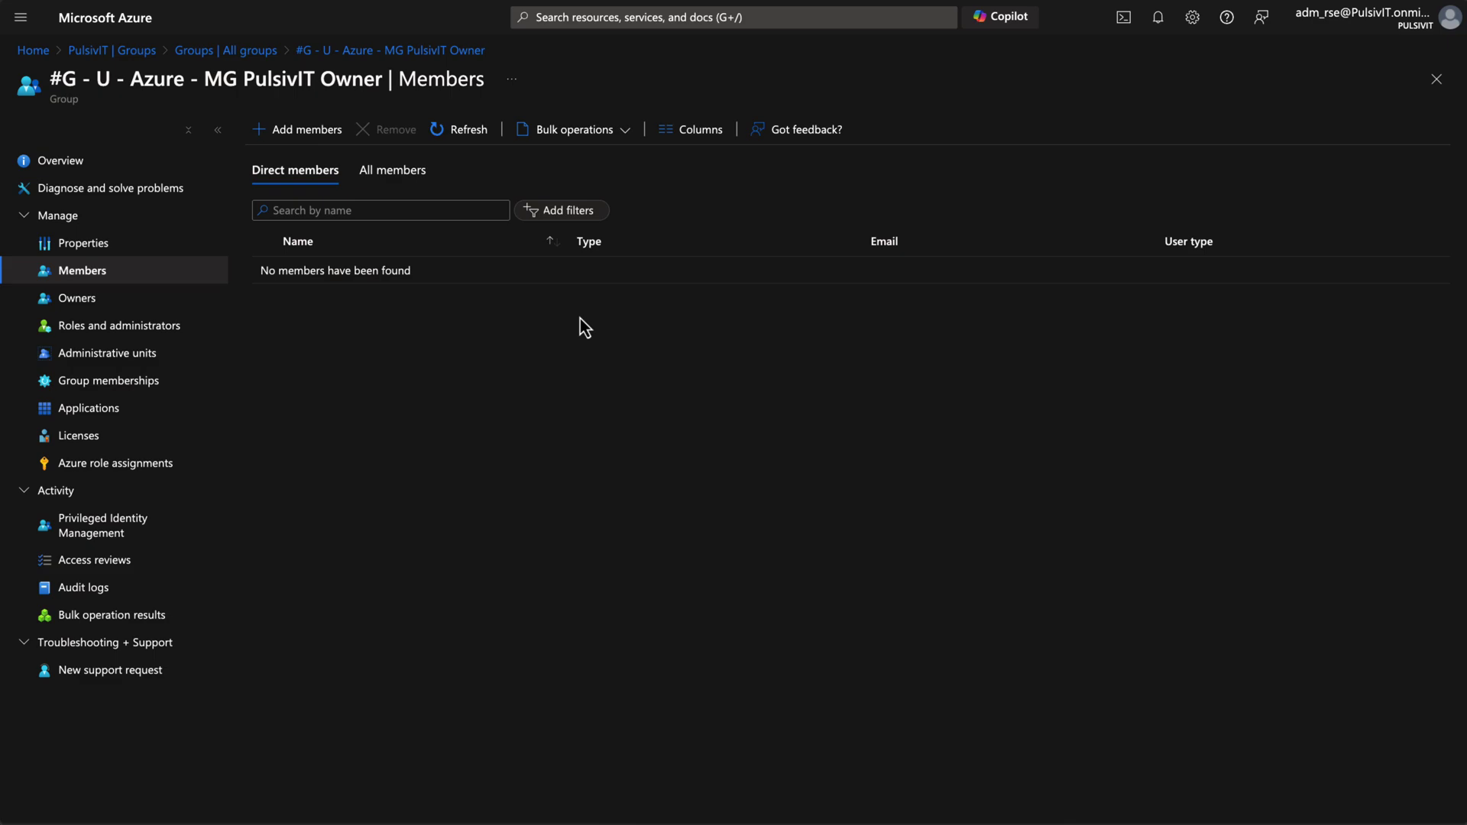
click(242, 51)
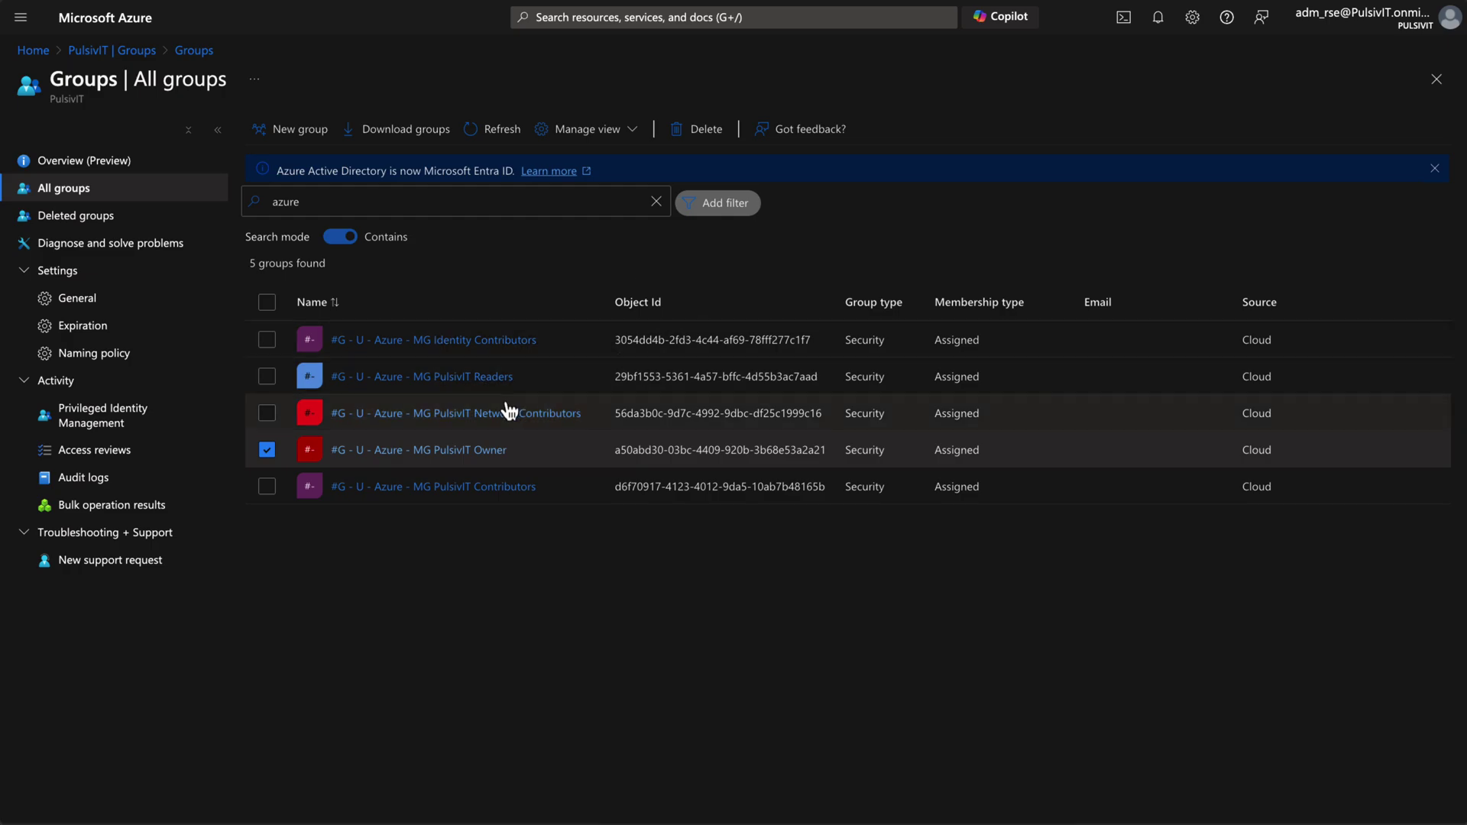
click(479, 387)
click(477, 382)
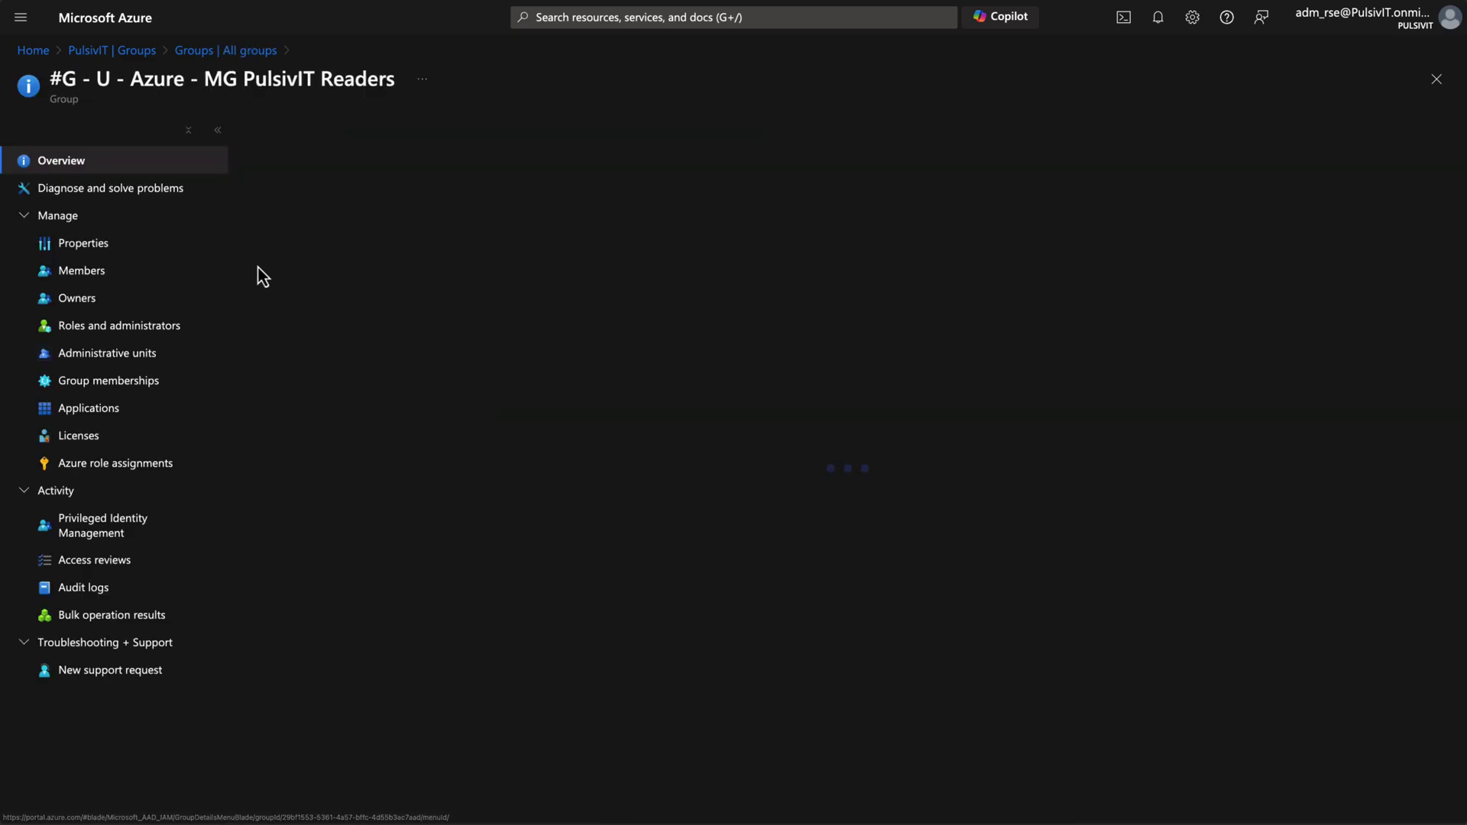
click(99, 276)
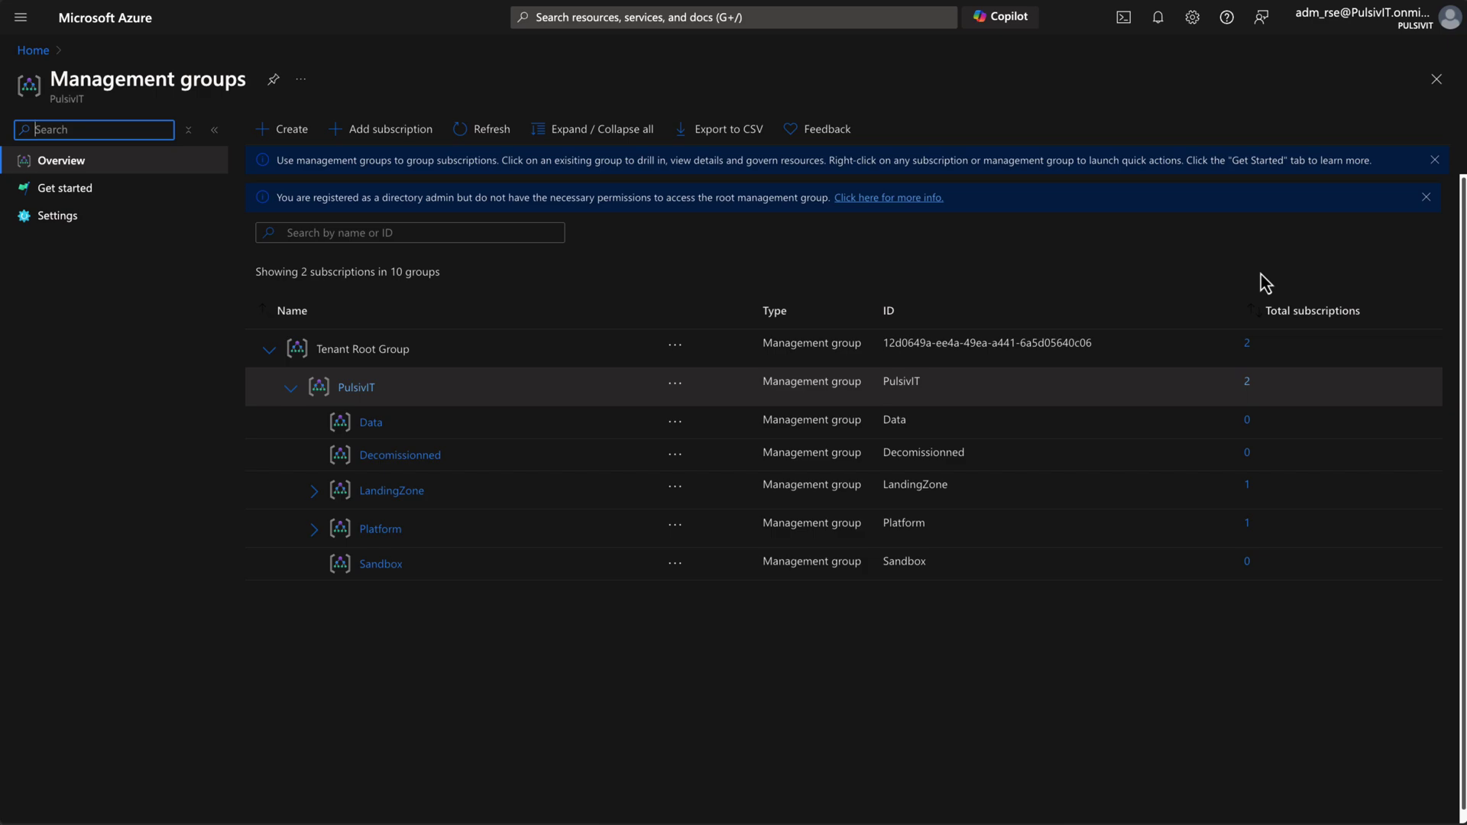
Review the role assignments in the access control of the PulsivIT management group.
click(350, 389)
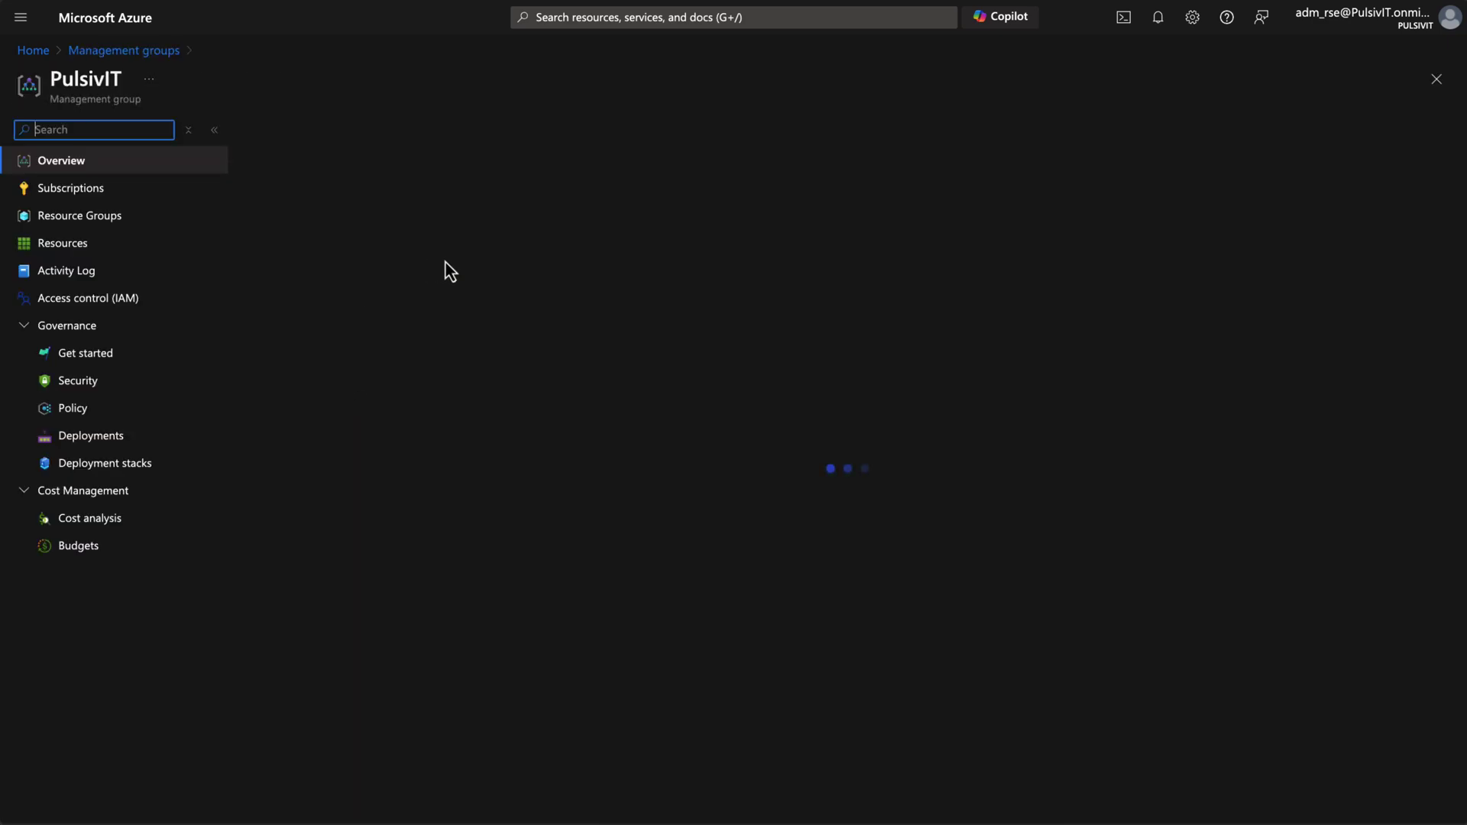
click(97, 302)
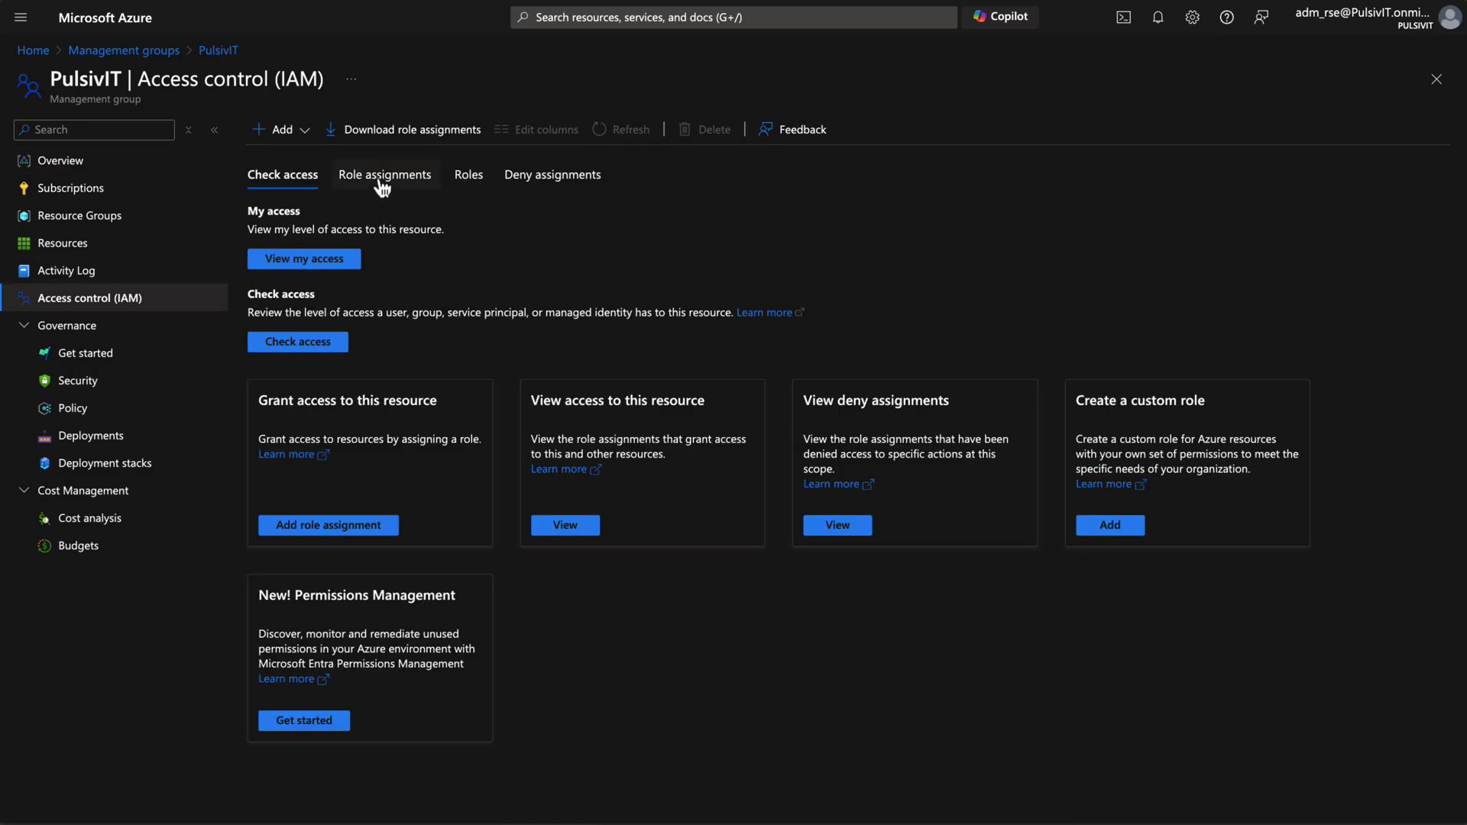
click(382, 180)
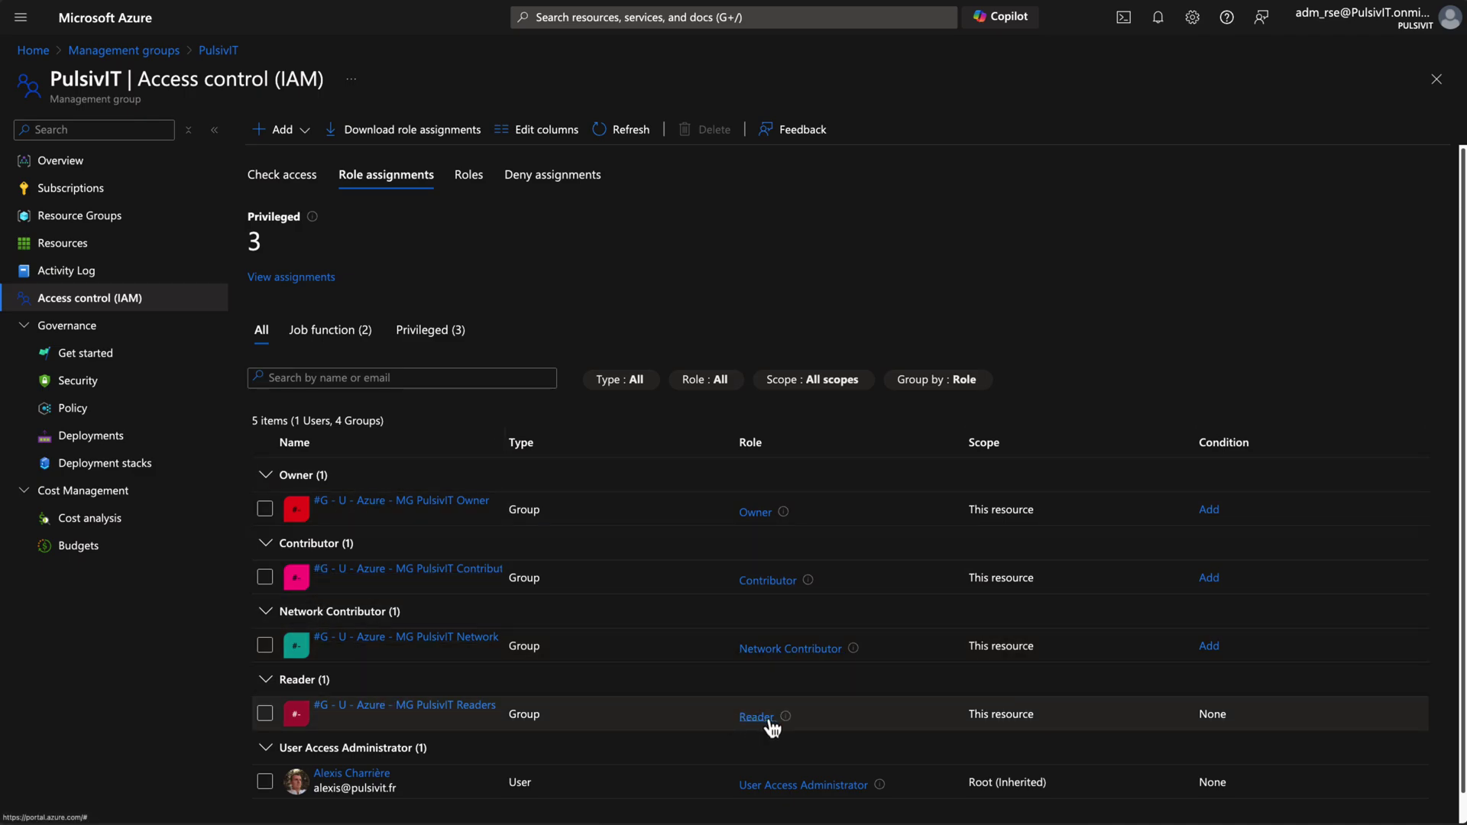
Review the inherited role assignments in the access control of the Platform management group.
click(169, 51)
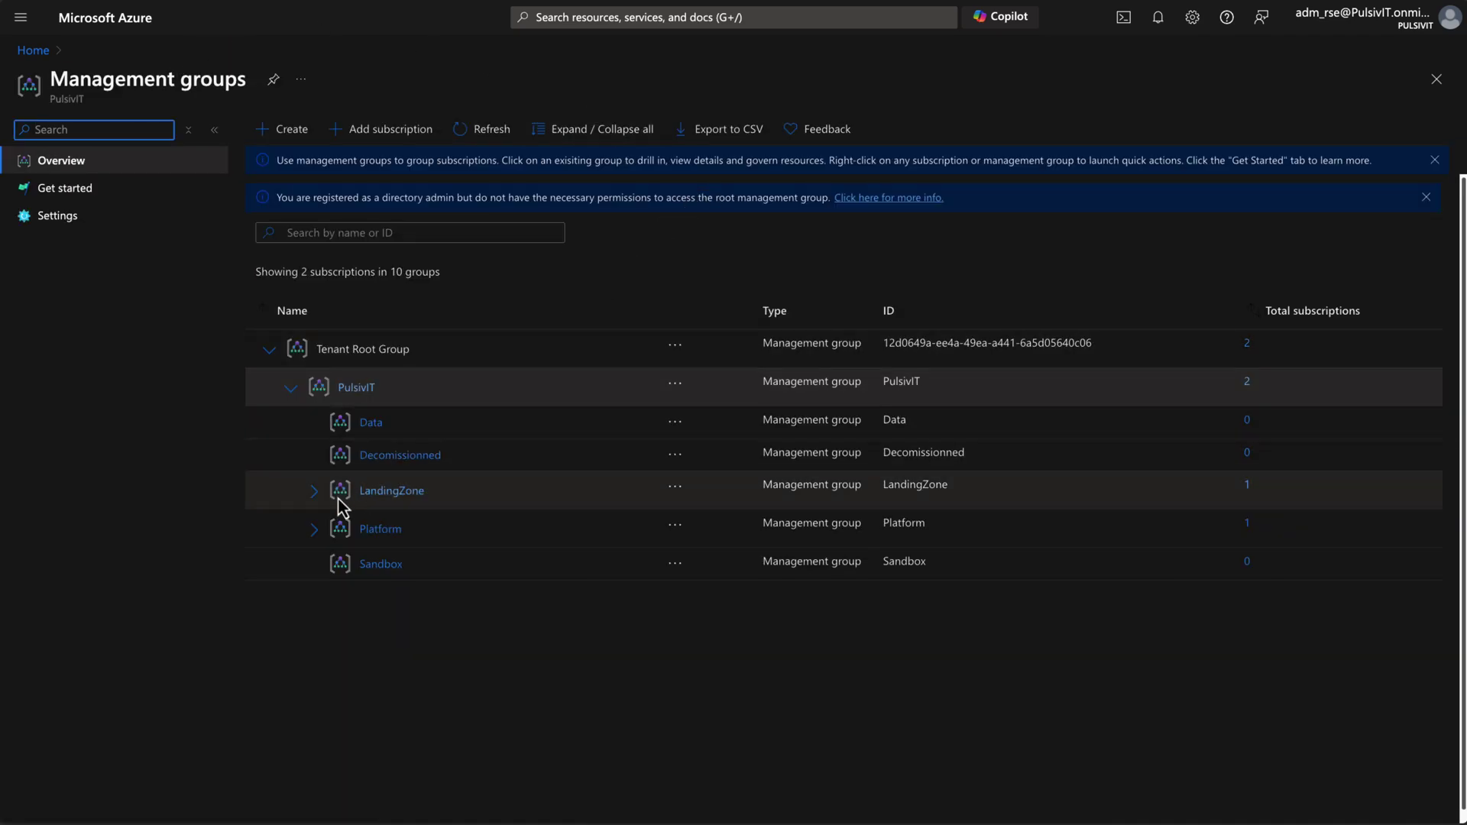
click(368, 533)
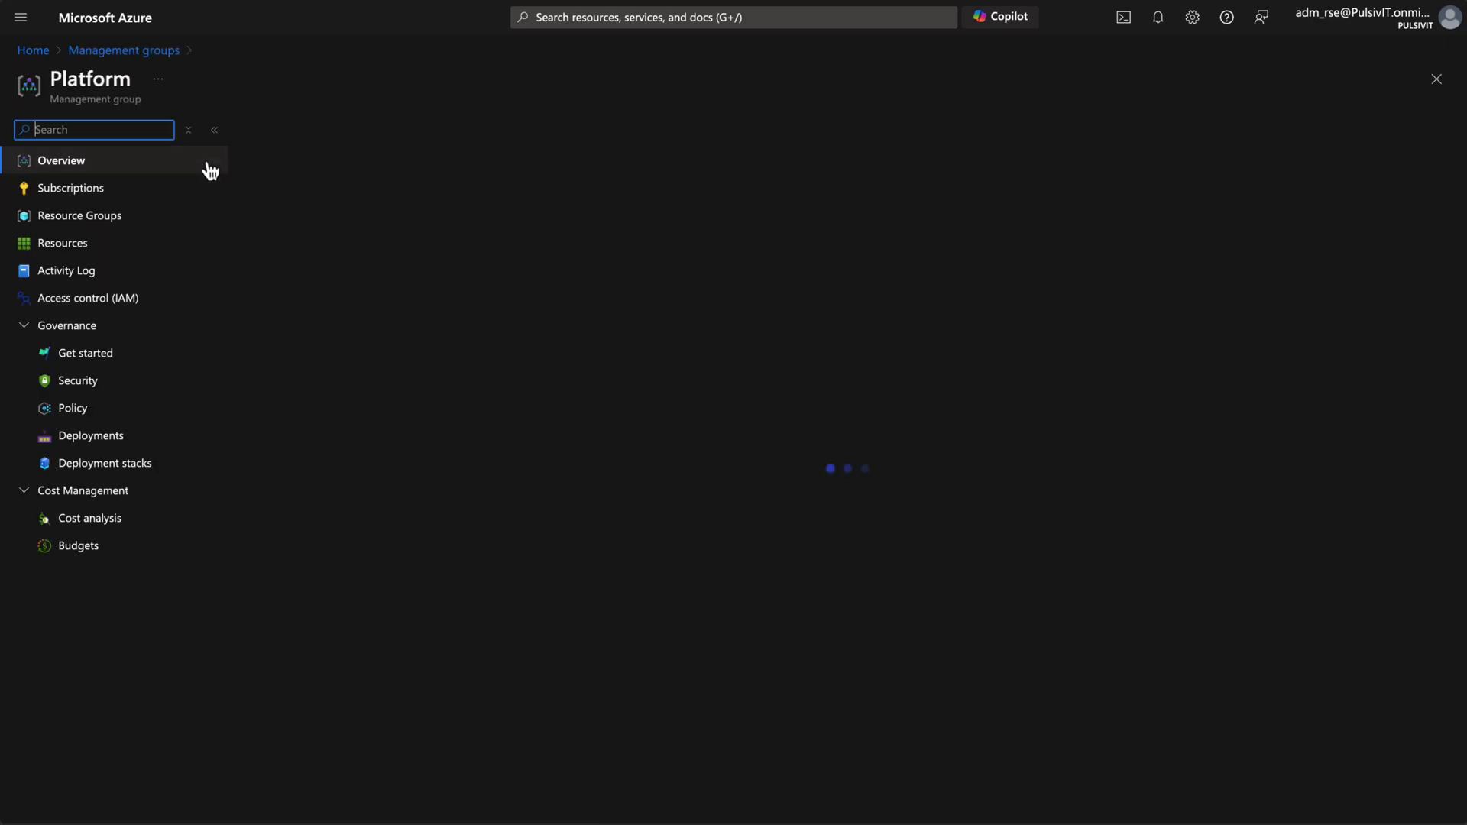
click(92, 305)
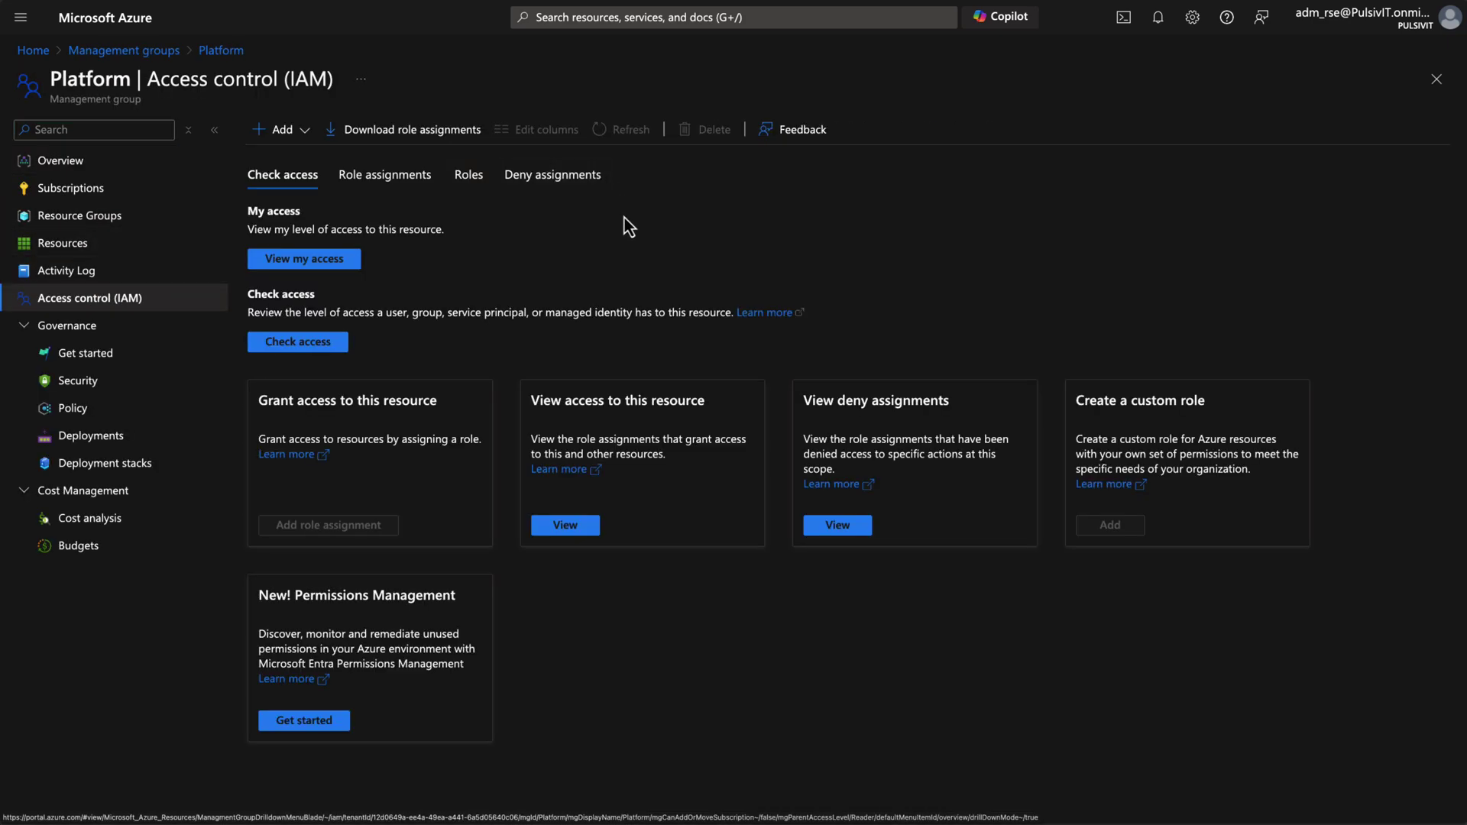
click(372, 184)
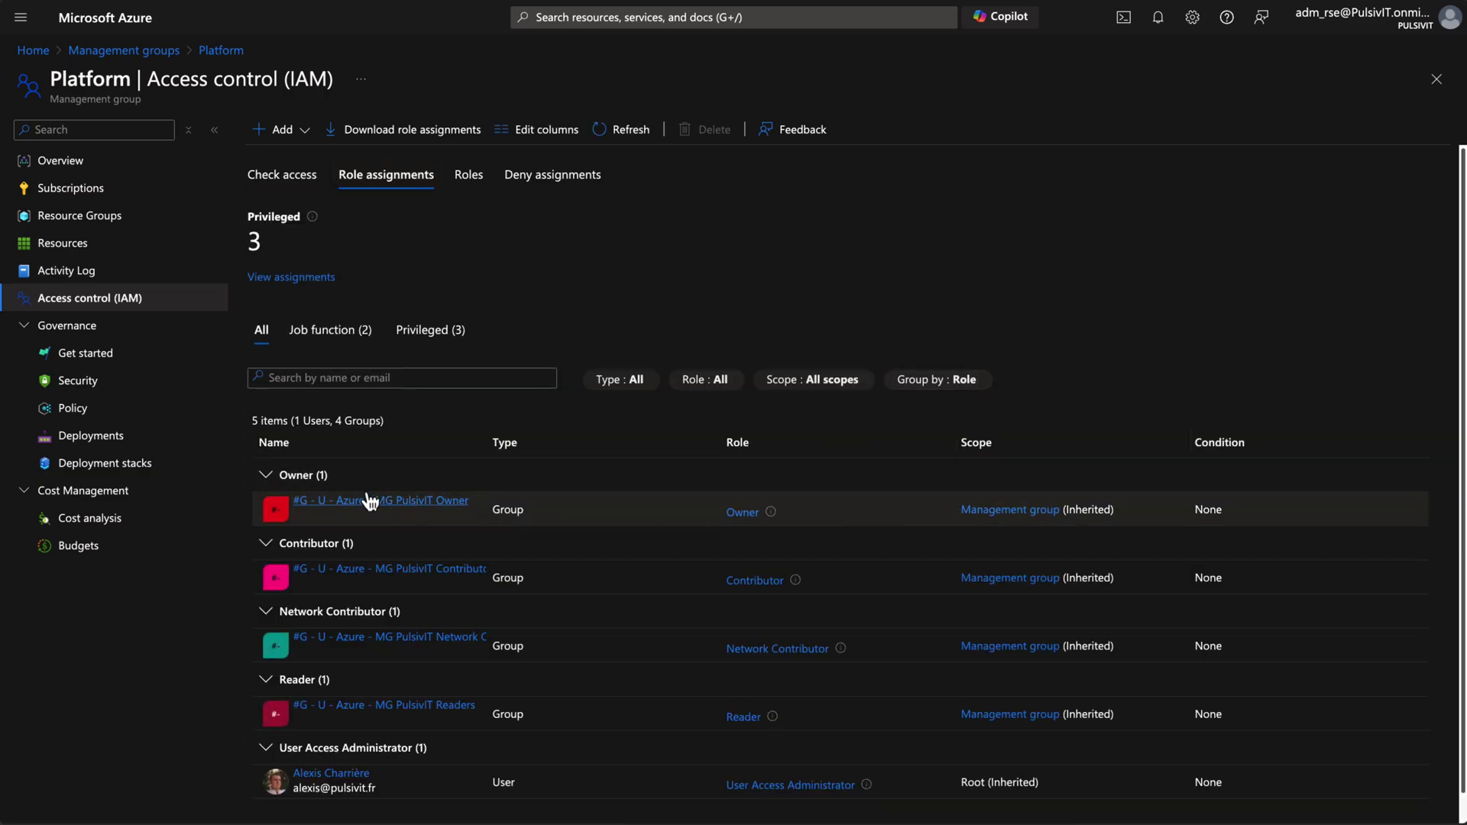
drag(1114, 509, 960, 512)
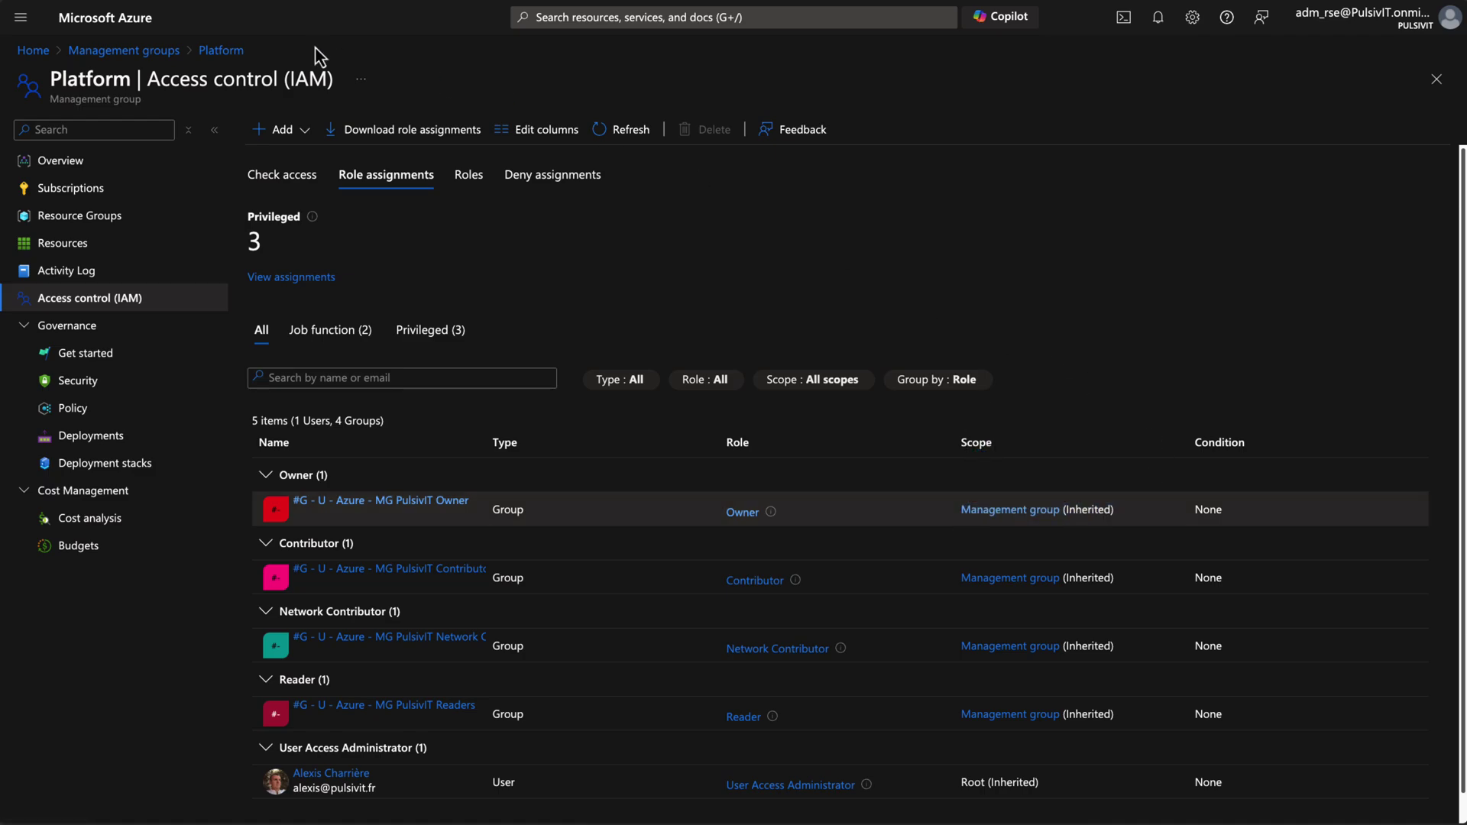
Review the role assignments of the subcr-mgt-prd-fc-001 subscription under the Platform > Management group.
click(153, 54)
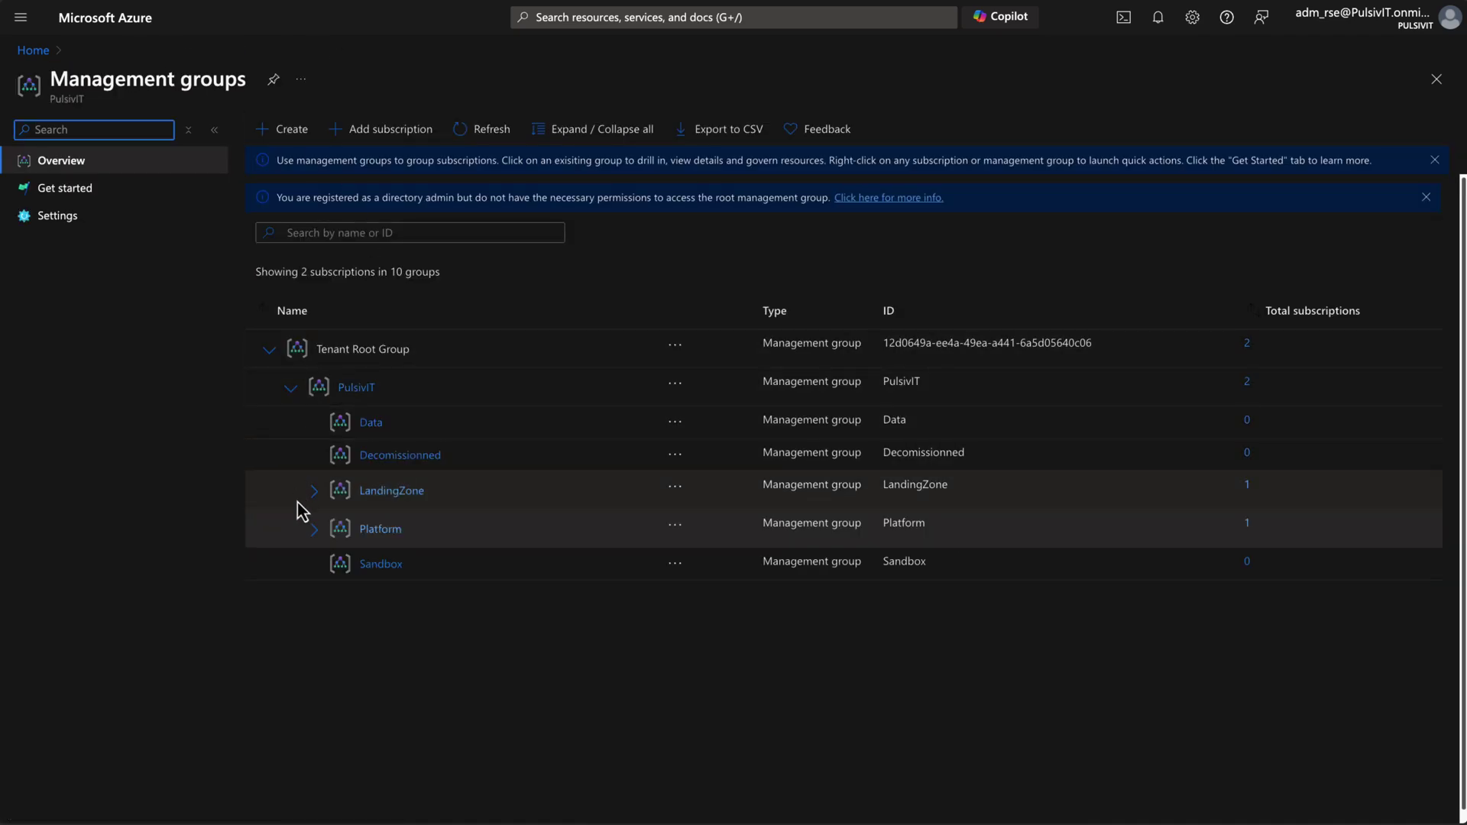
click(313, 531)
click(336, 602)
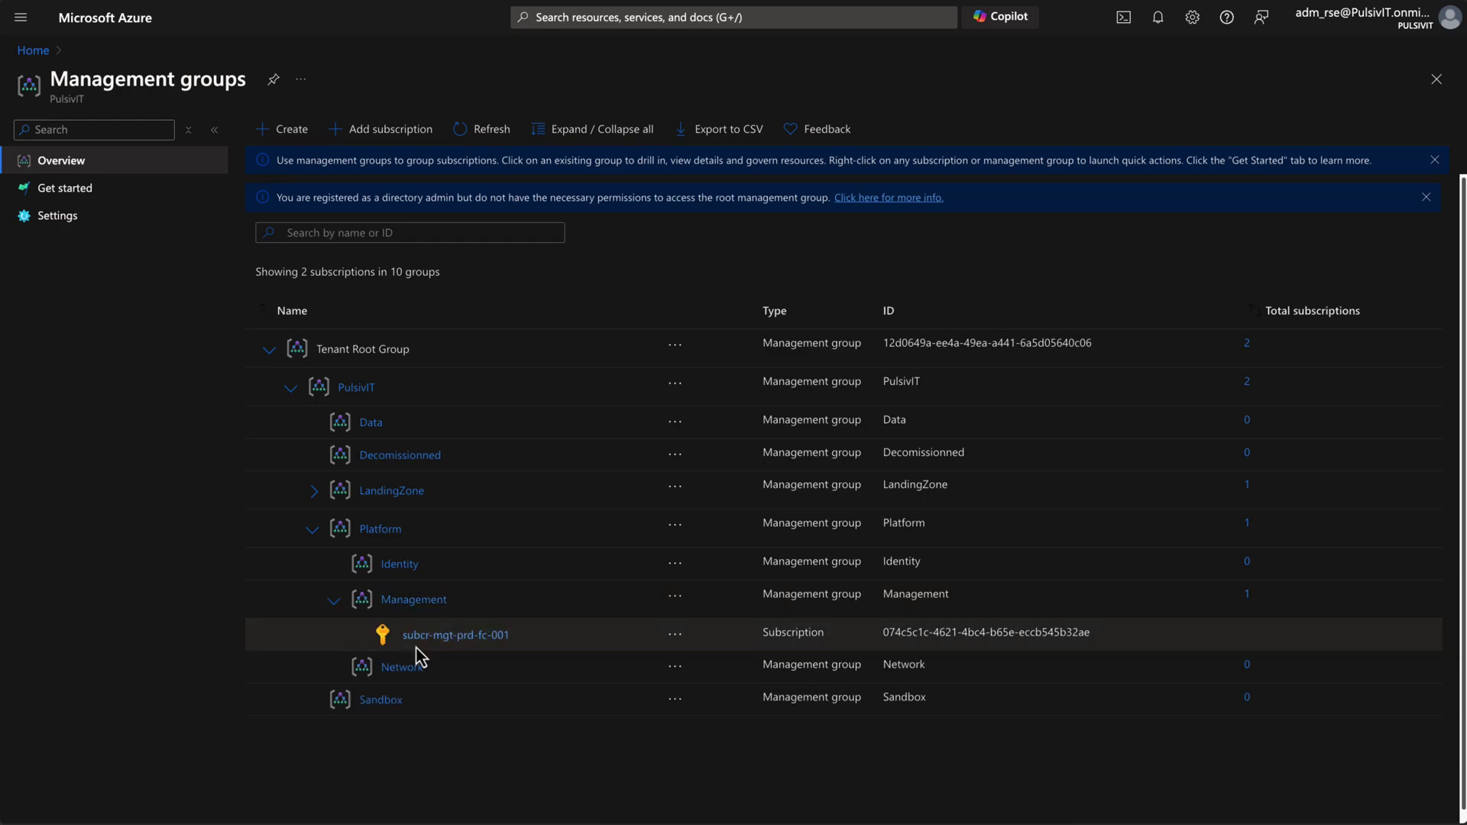
click(458, 635)
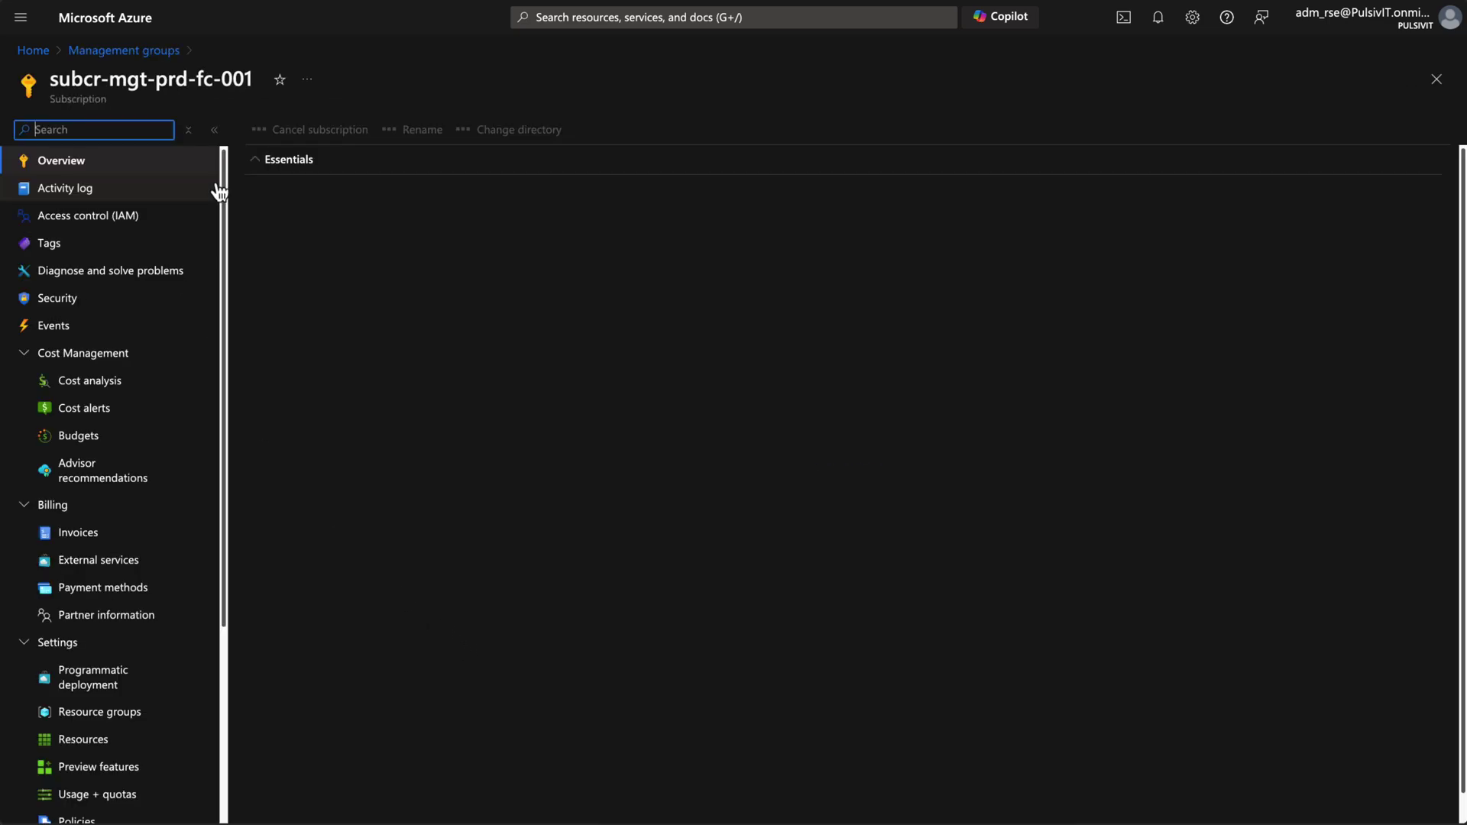
click(82, 217)
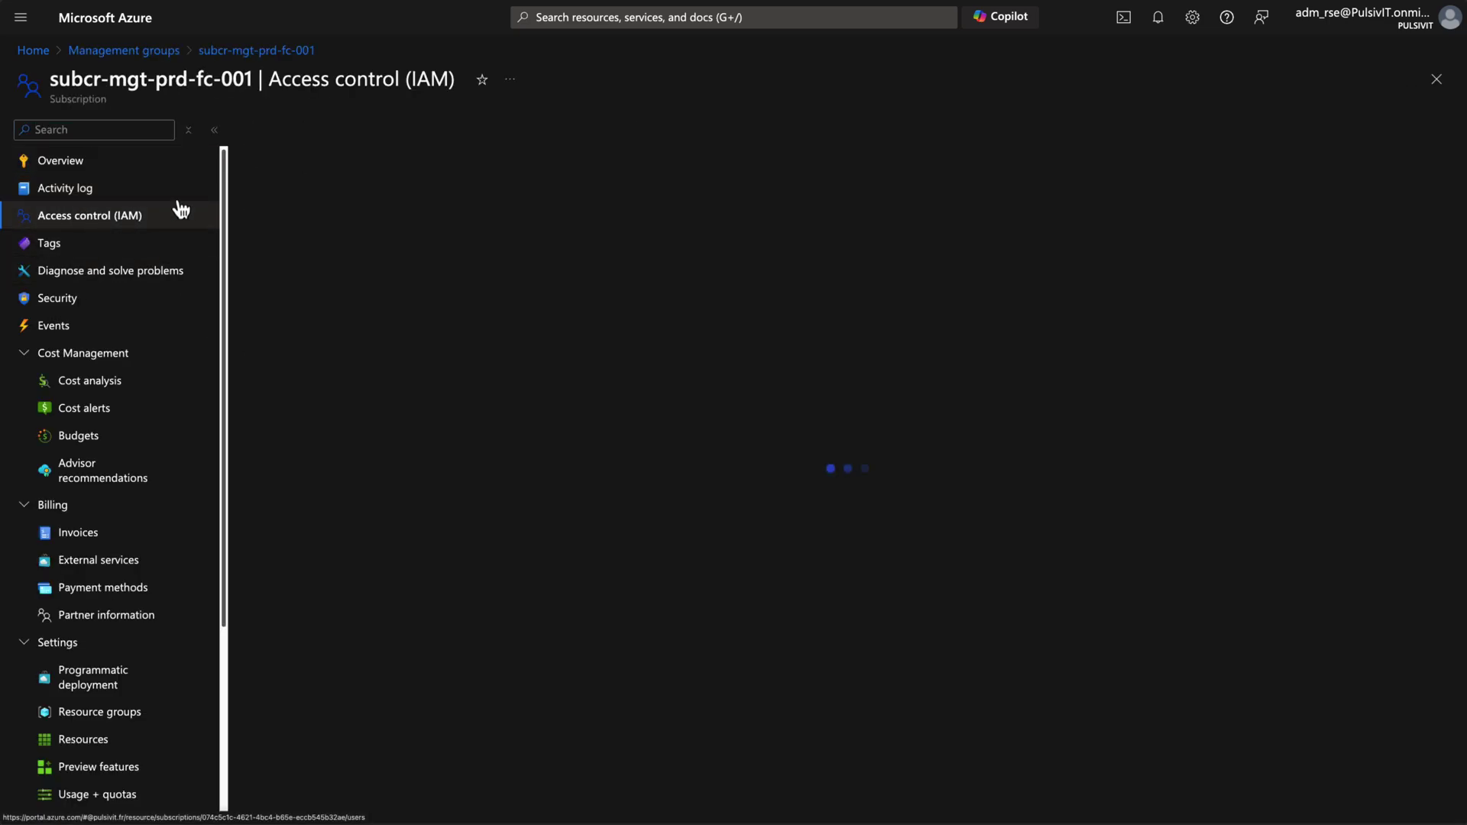
click(380, 179)
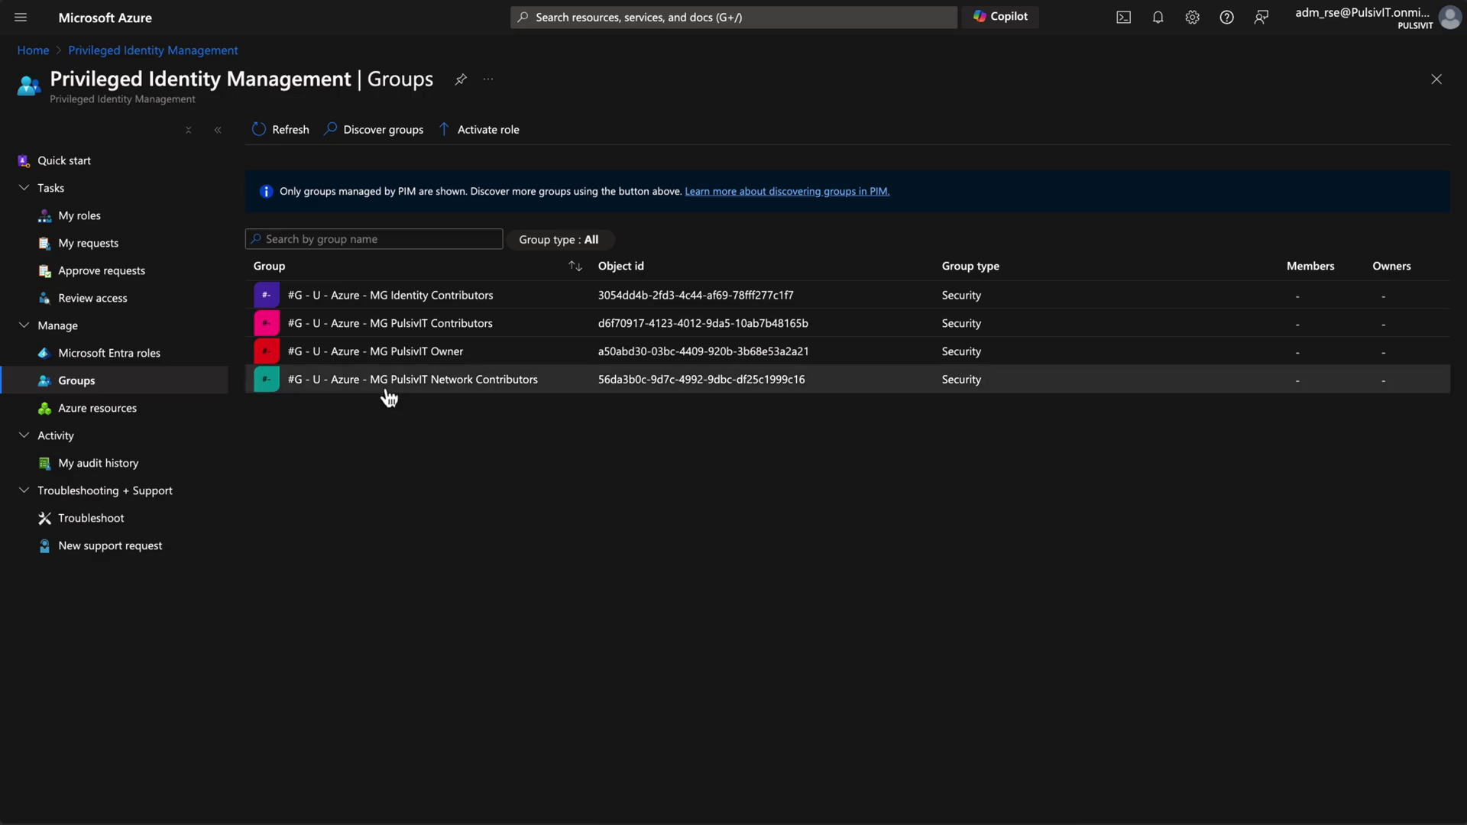
Open the Member role settings of the #G - U - Azure - MG PulsivIT Owner group for editing in Privileged Identity Management.
click(462, 358)
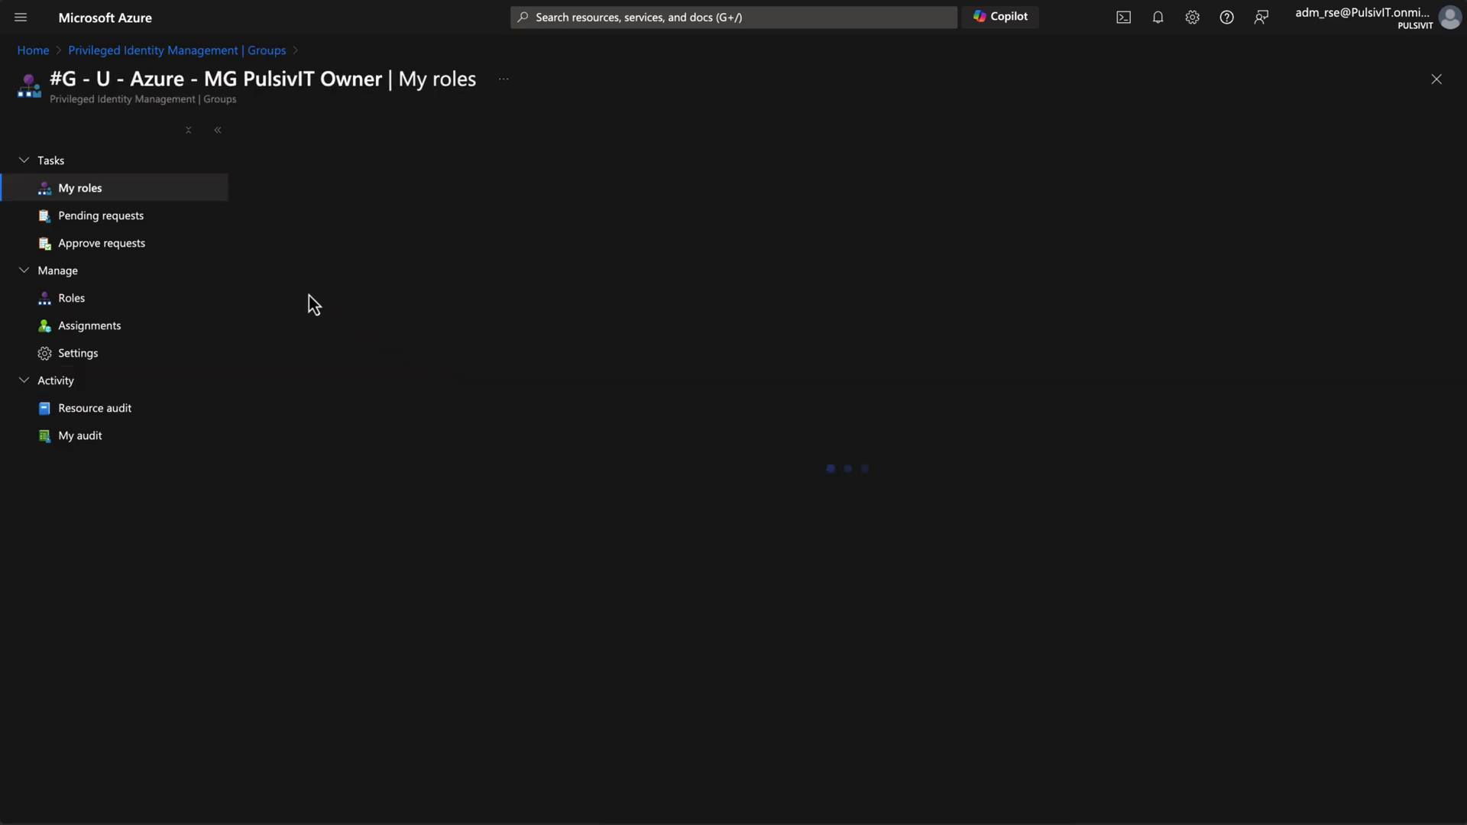
click(86, 356)
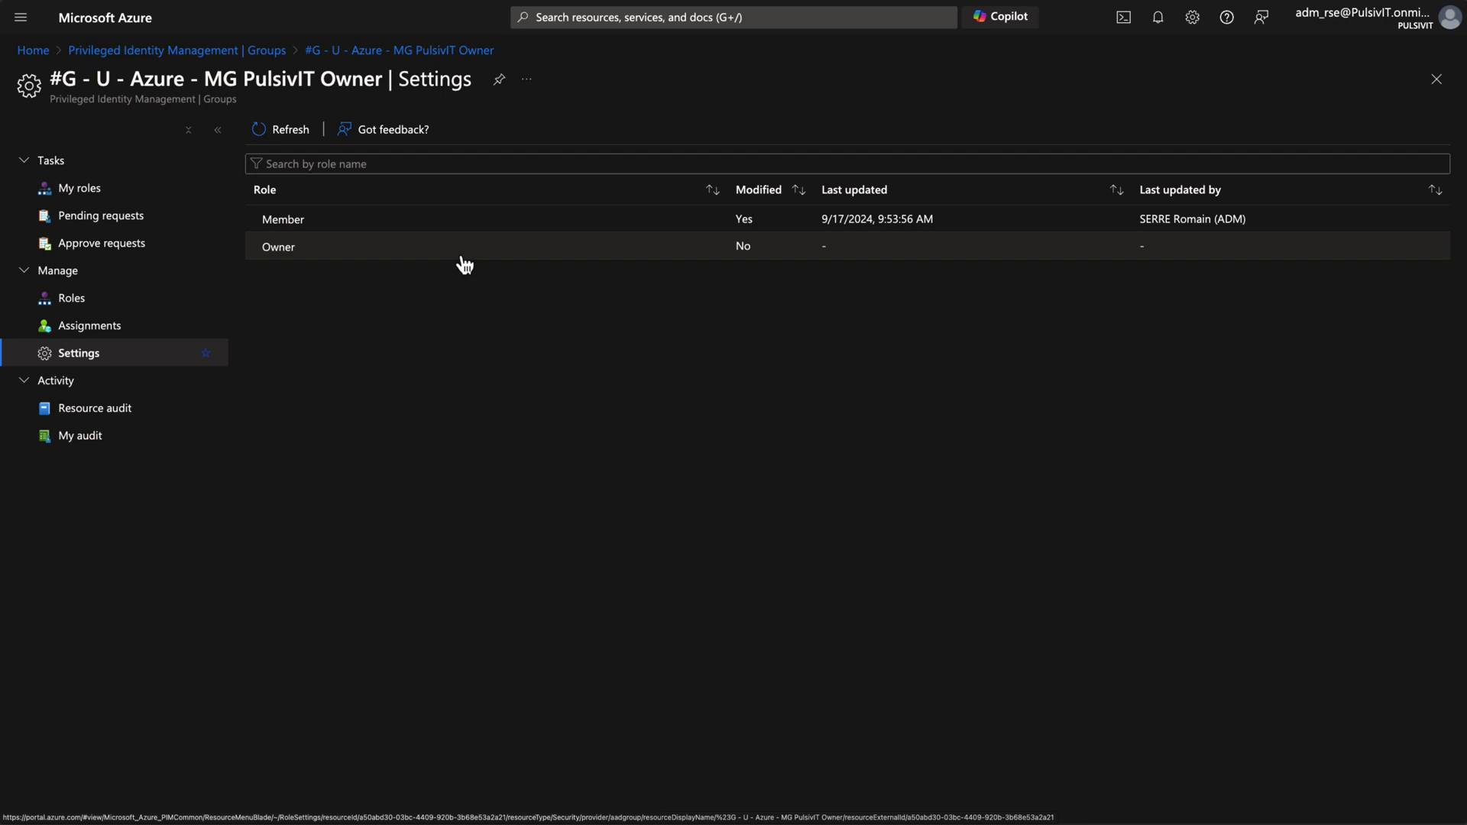
click(287, 227)
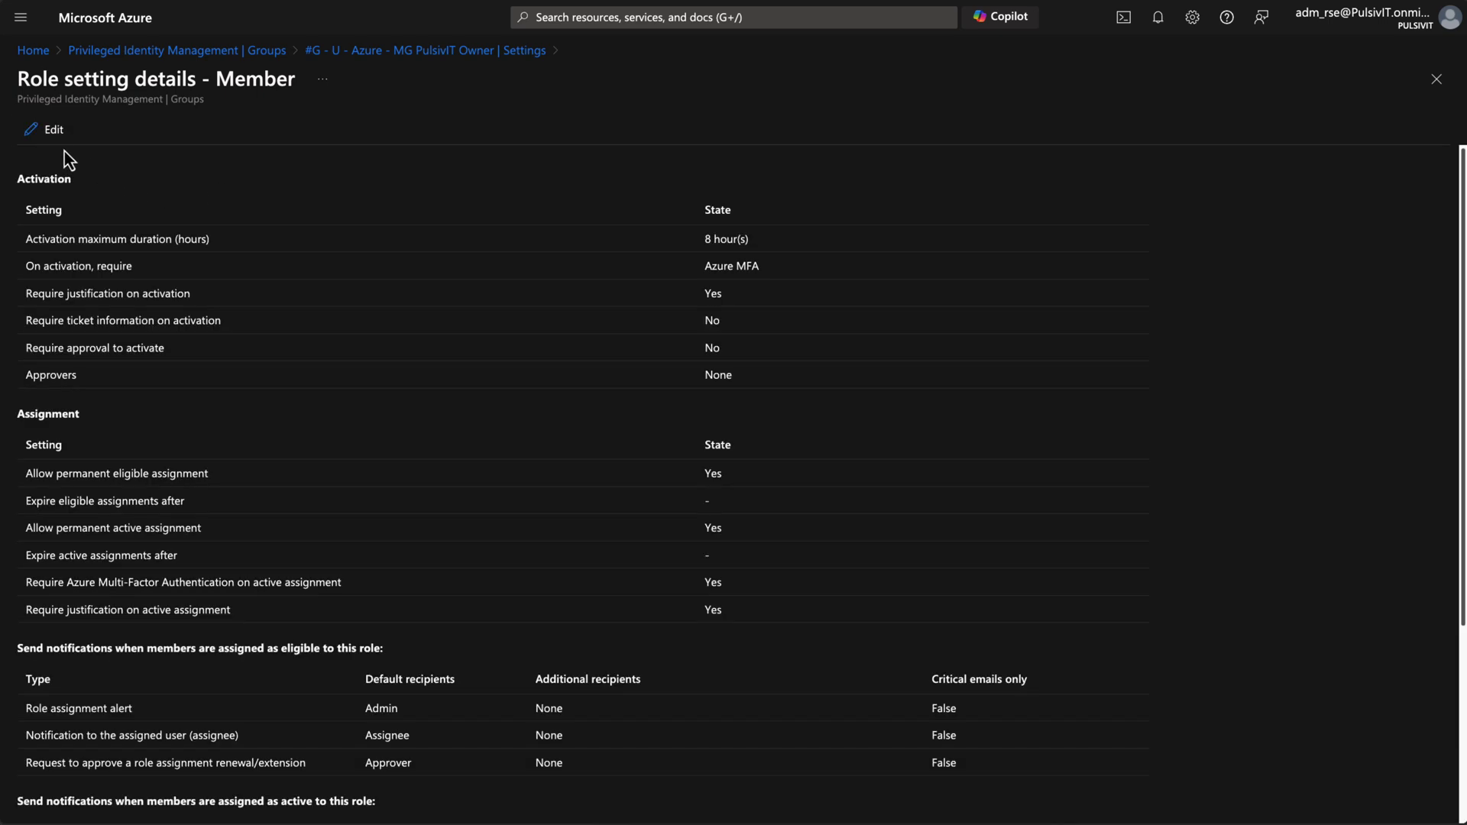
click(53, 138)
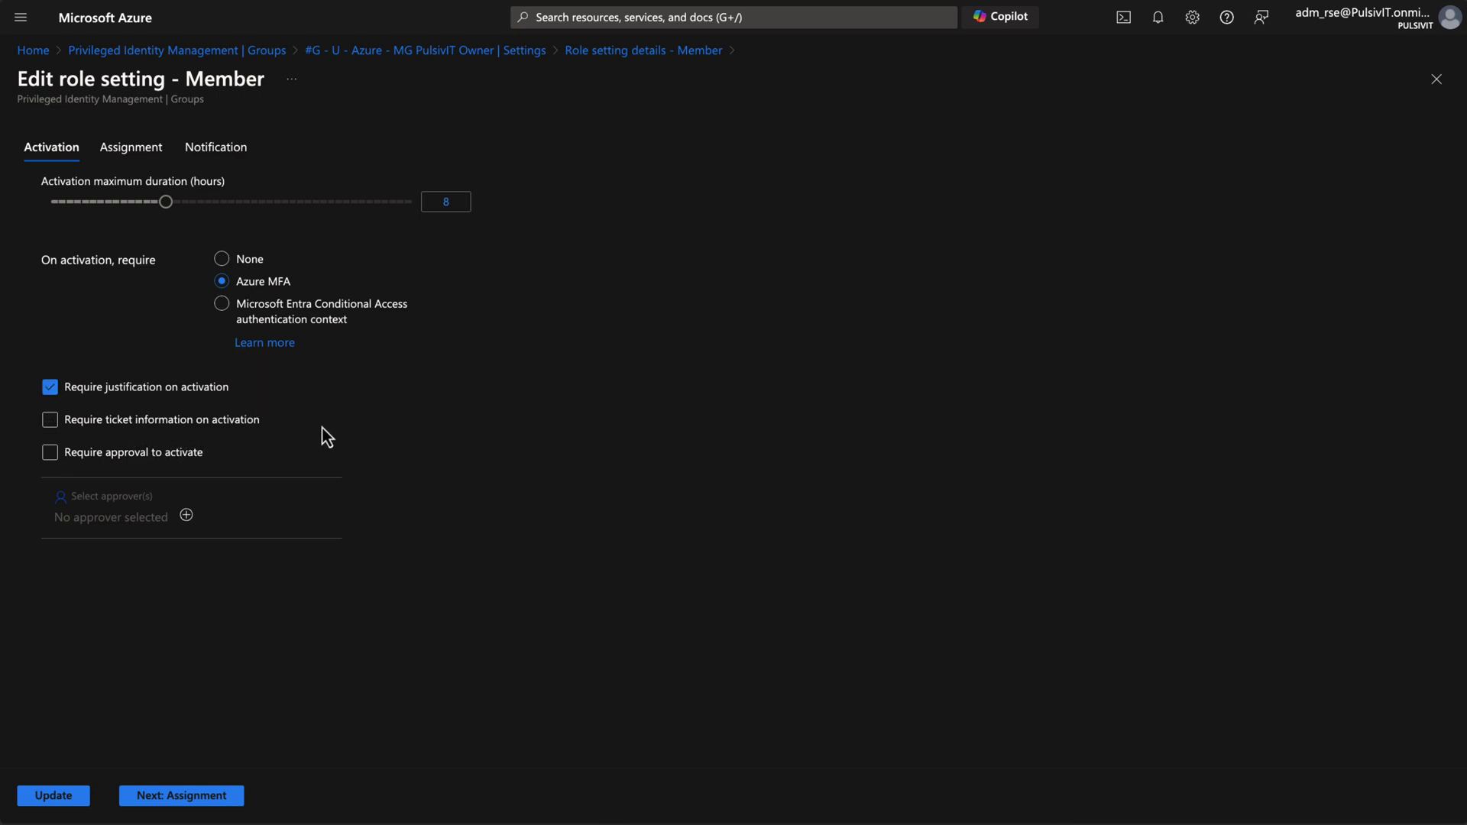
Try requiring approval to activate, clear it again, go through the assignment and notification settings, and save the Member role settings.
click(50, 455)
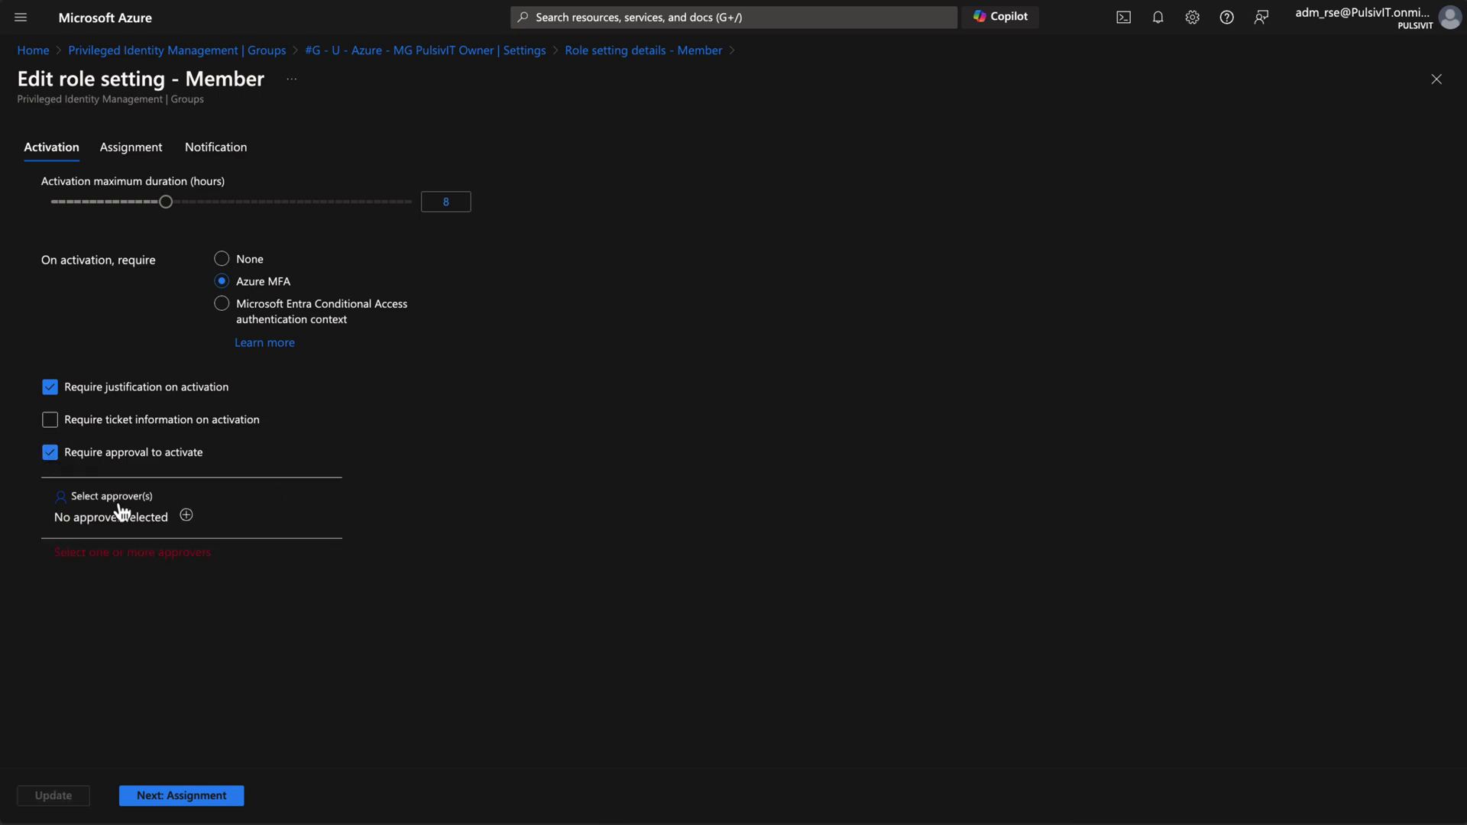
click(84, 455)
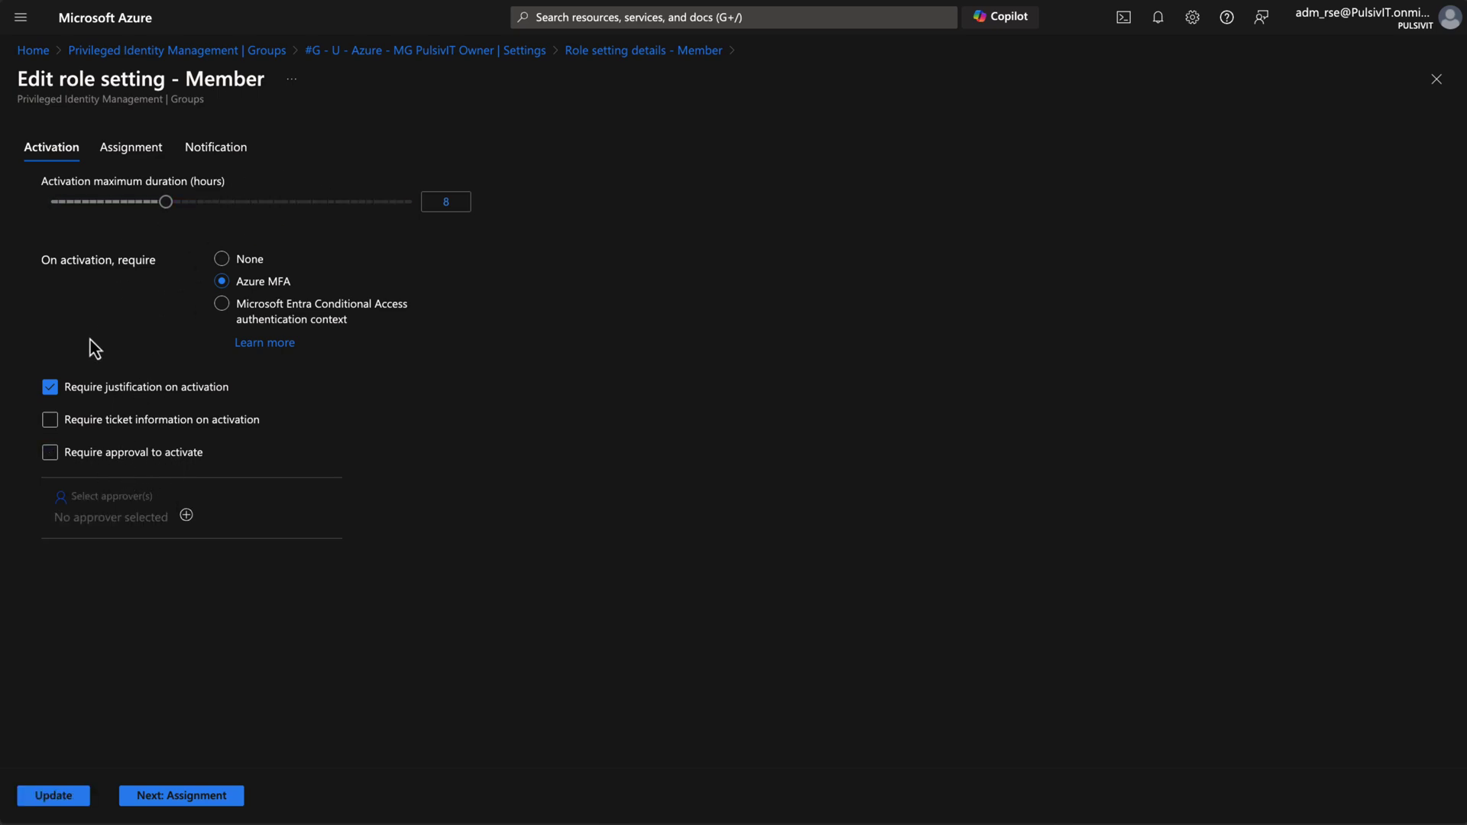
click(172, 798)
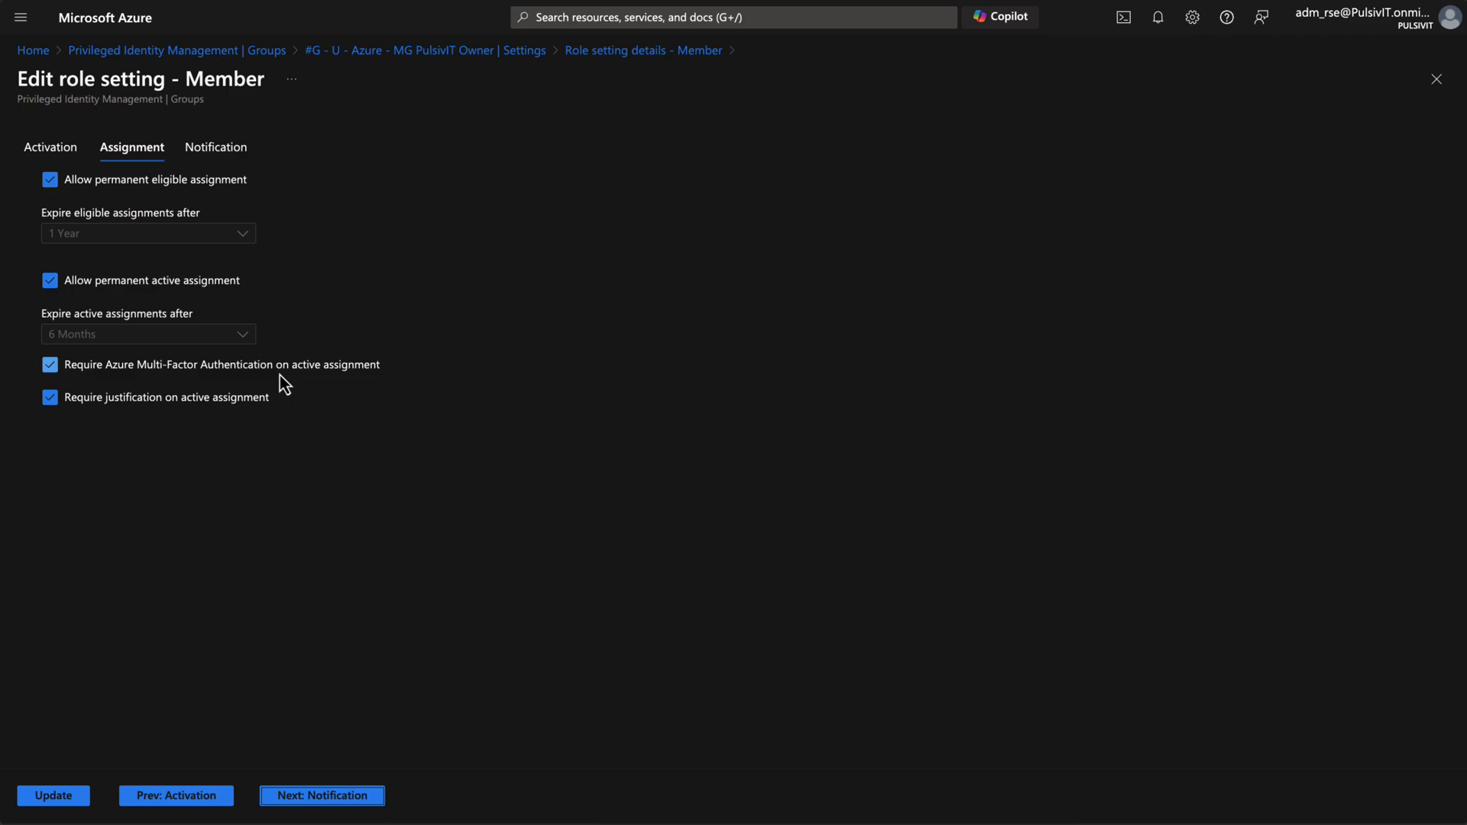
click(331, 795)
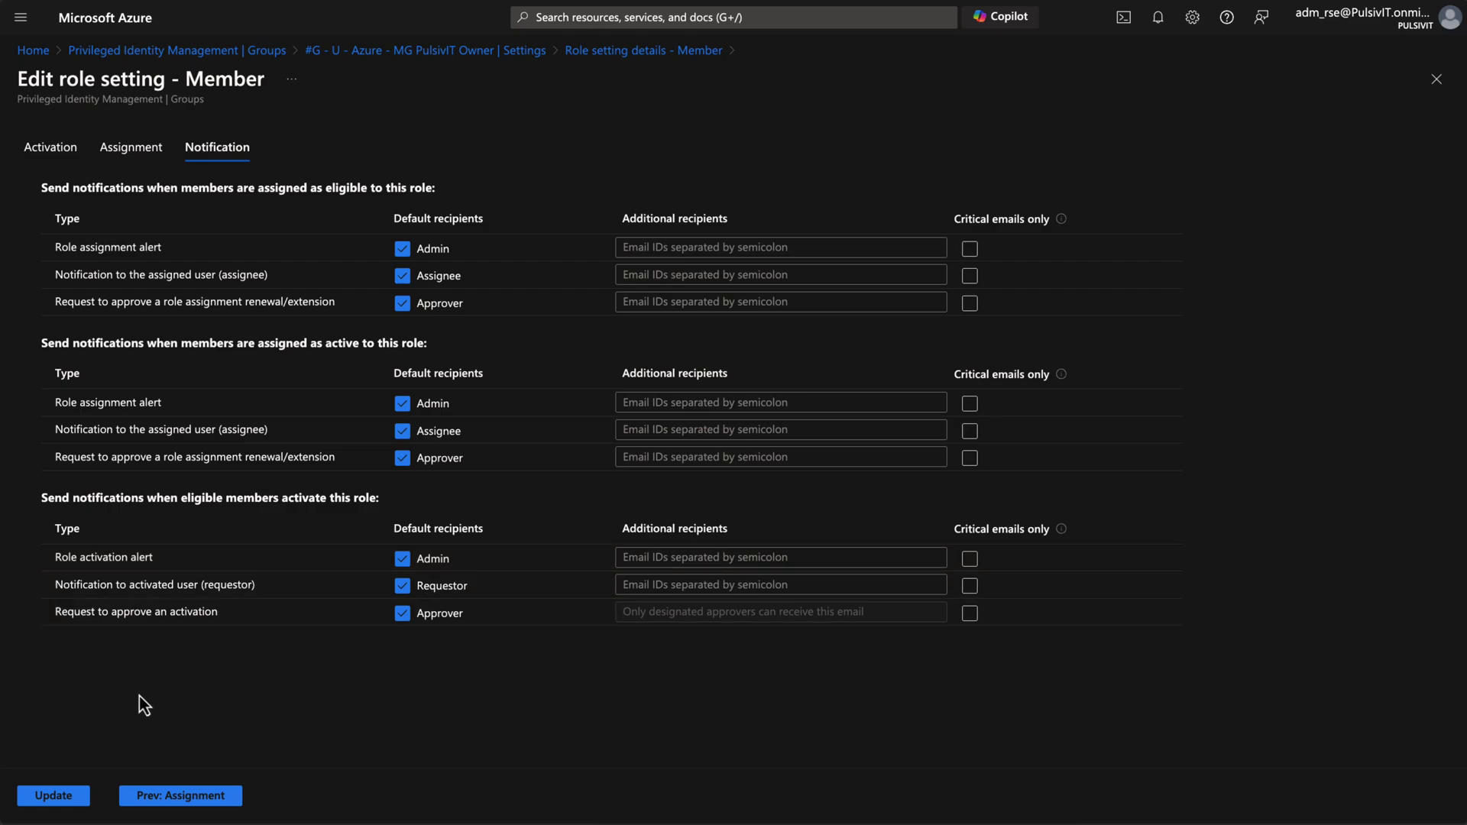
click(53, 796)
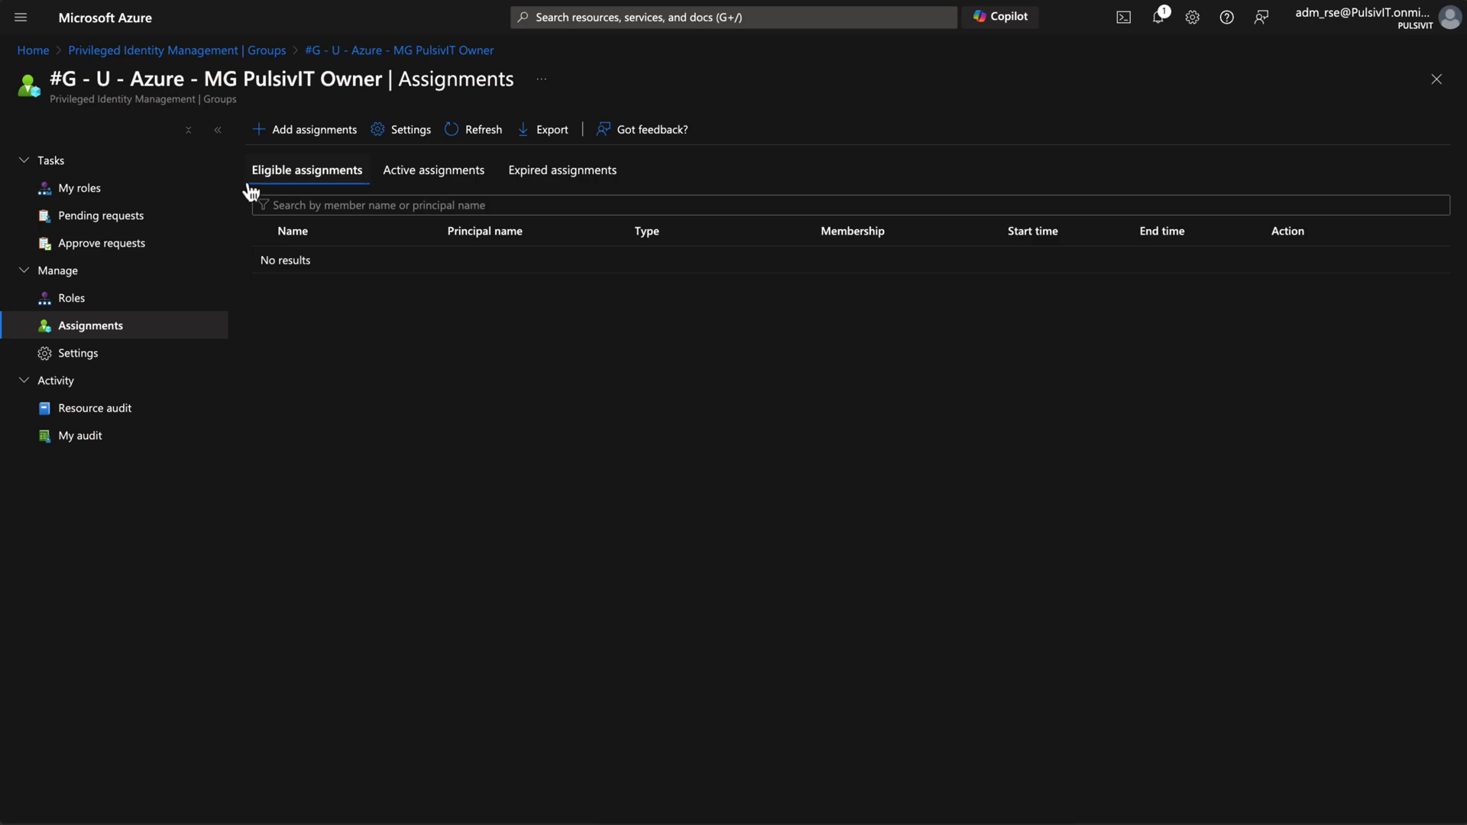
Start a new assignment for the MG PulsivIT Owner group with the Member role and the two (ADM) user accounts found by searching "adm".
click(301, 131)
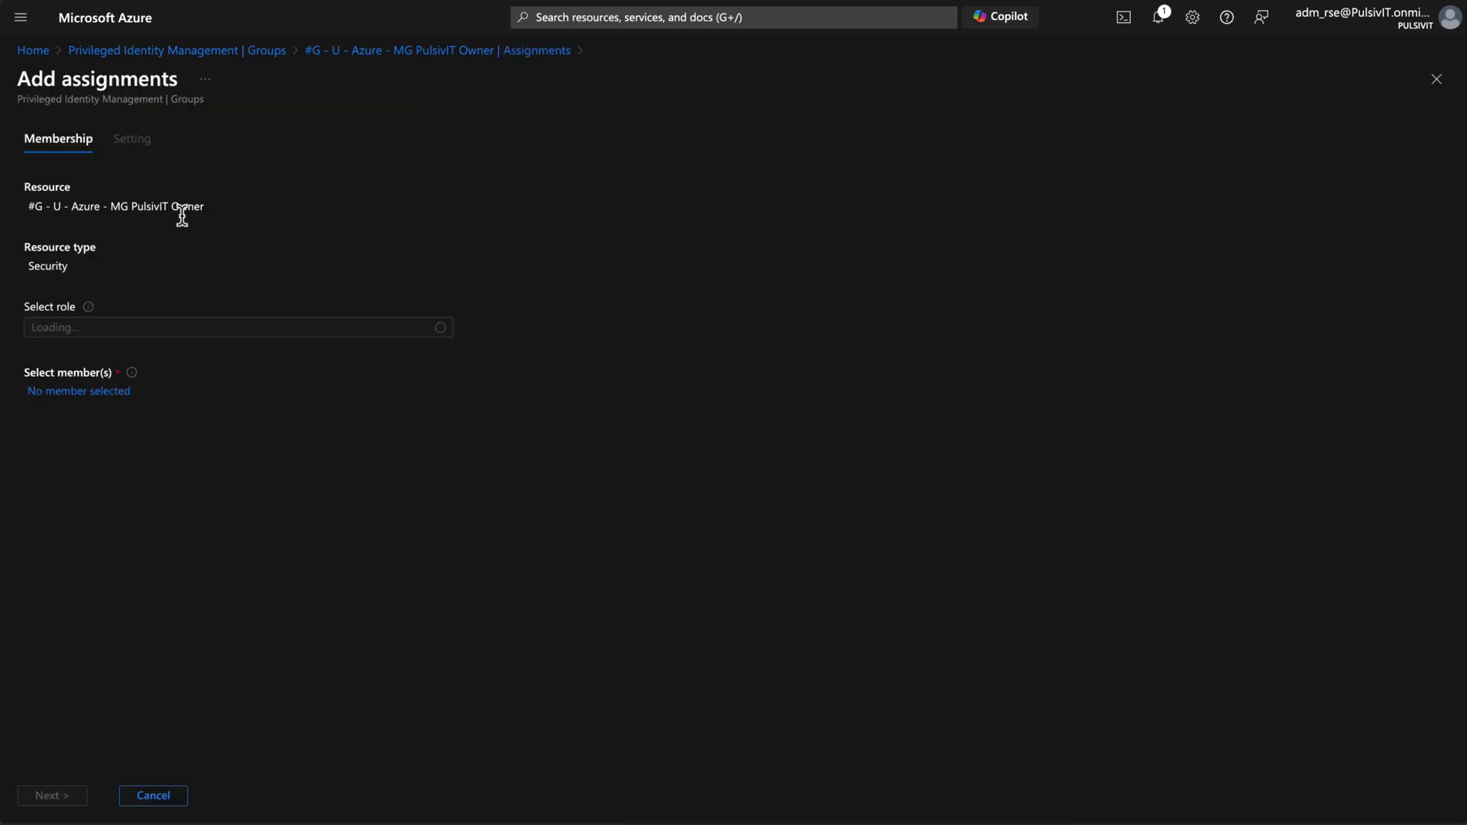
mouse_move(89, 310)
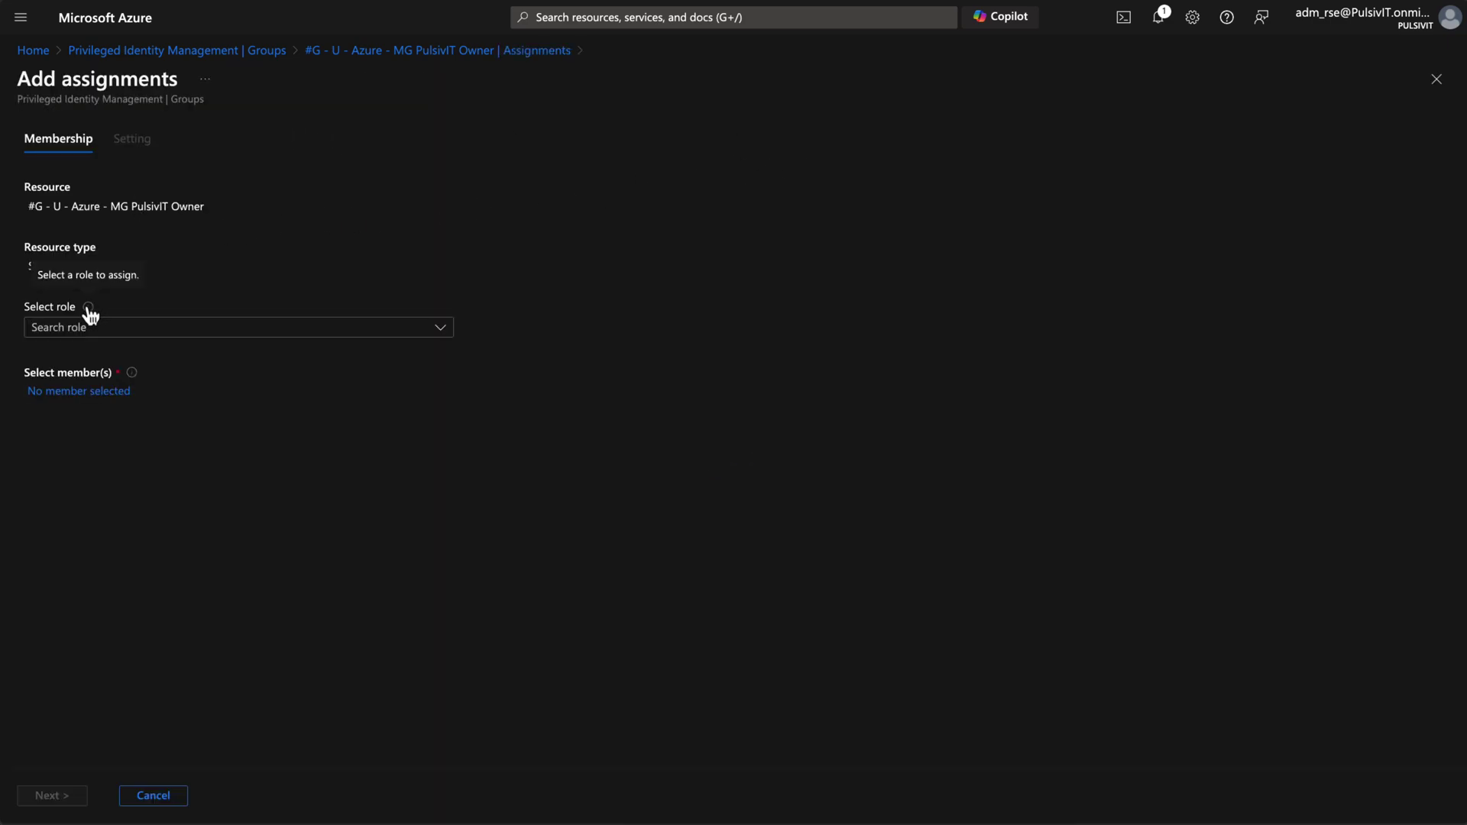
click(55, 393)
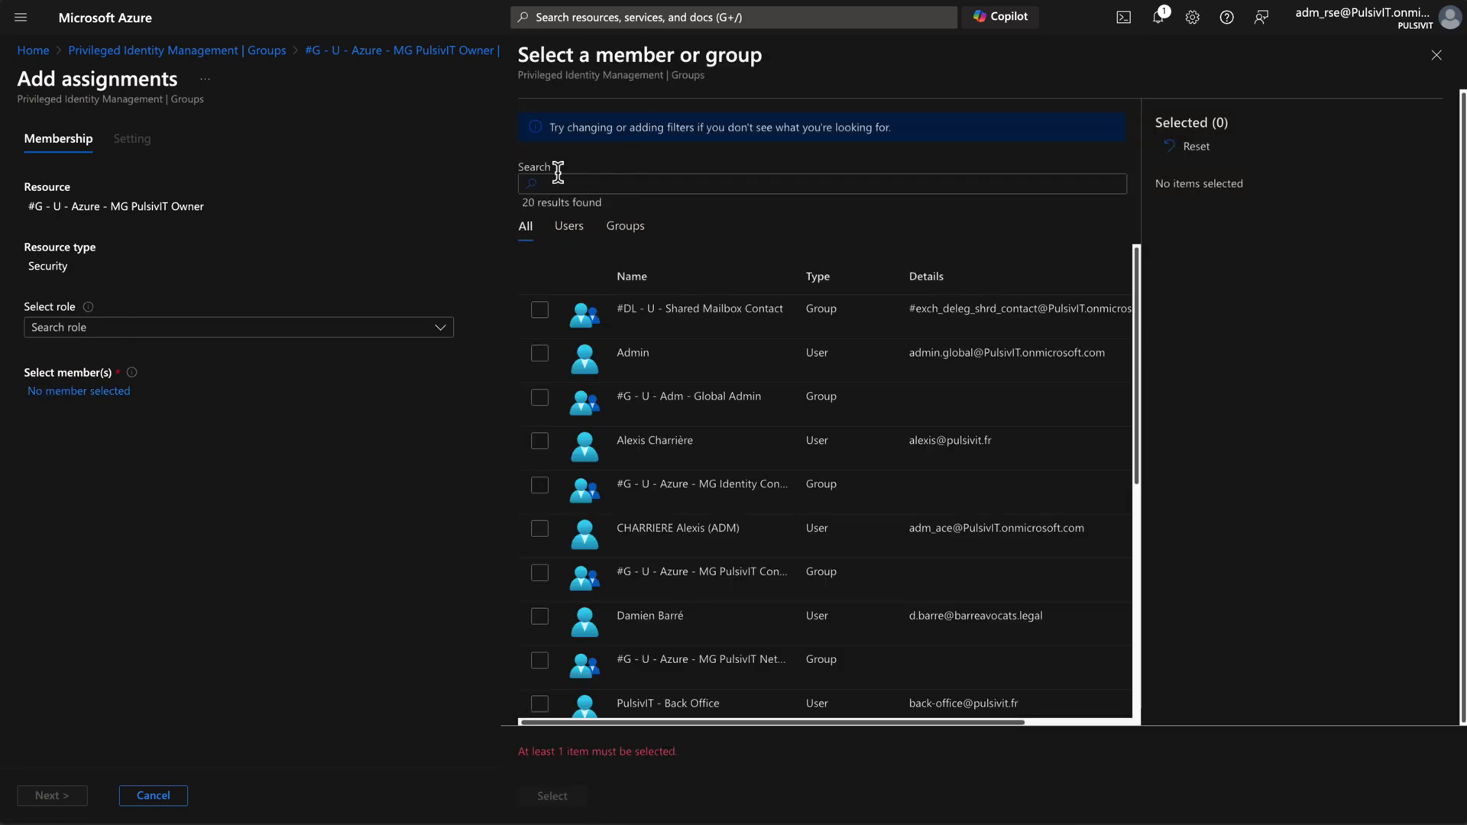
click(555, 186)
text(adm)
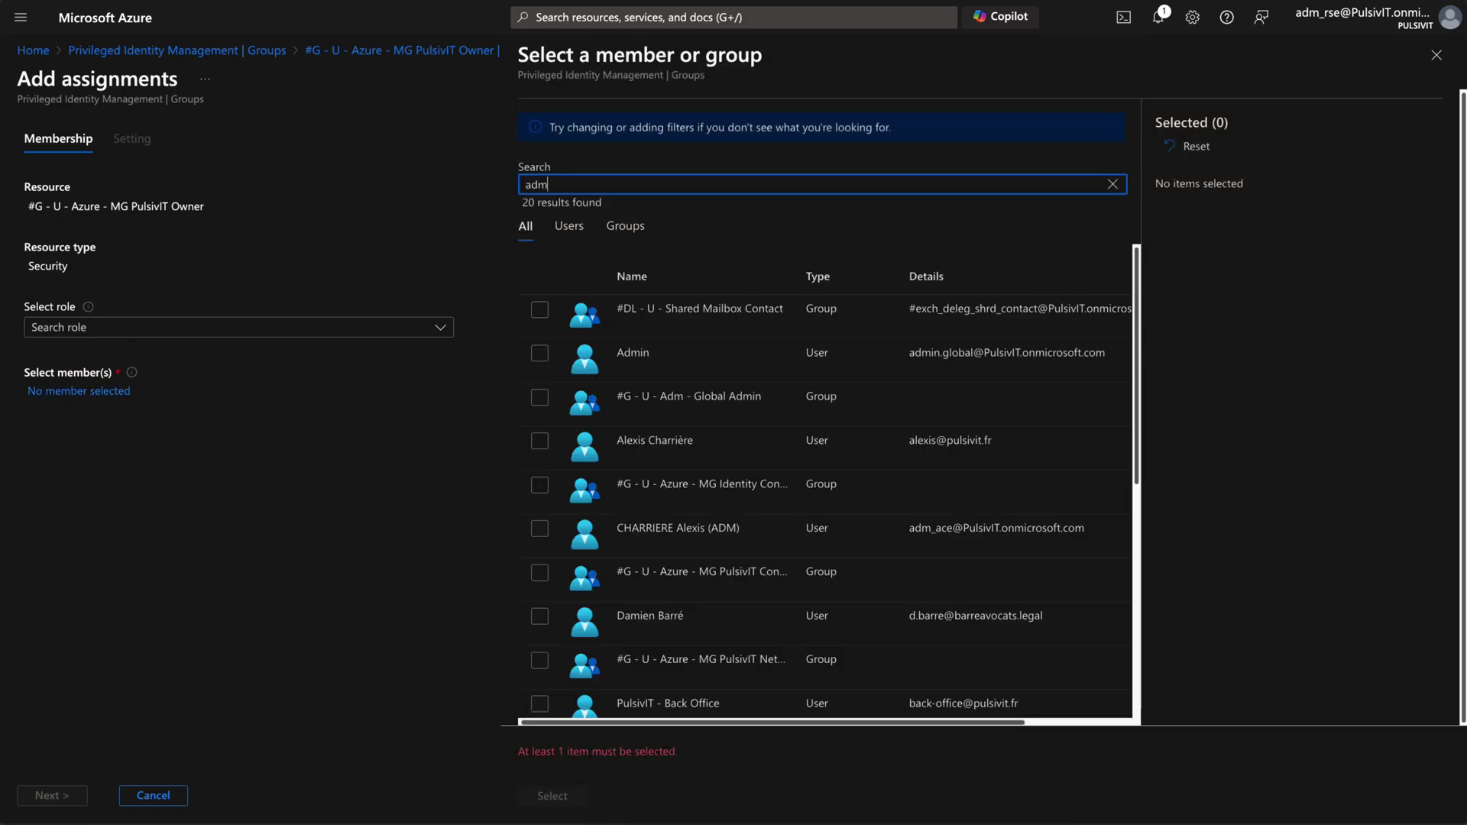
click(544, 403)
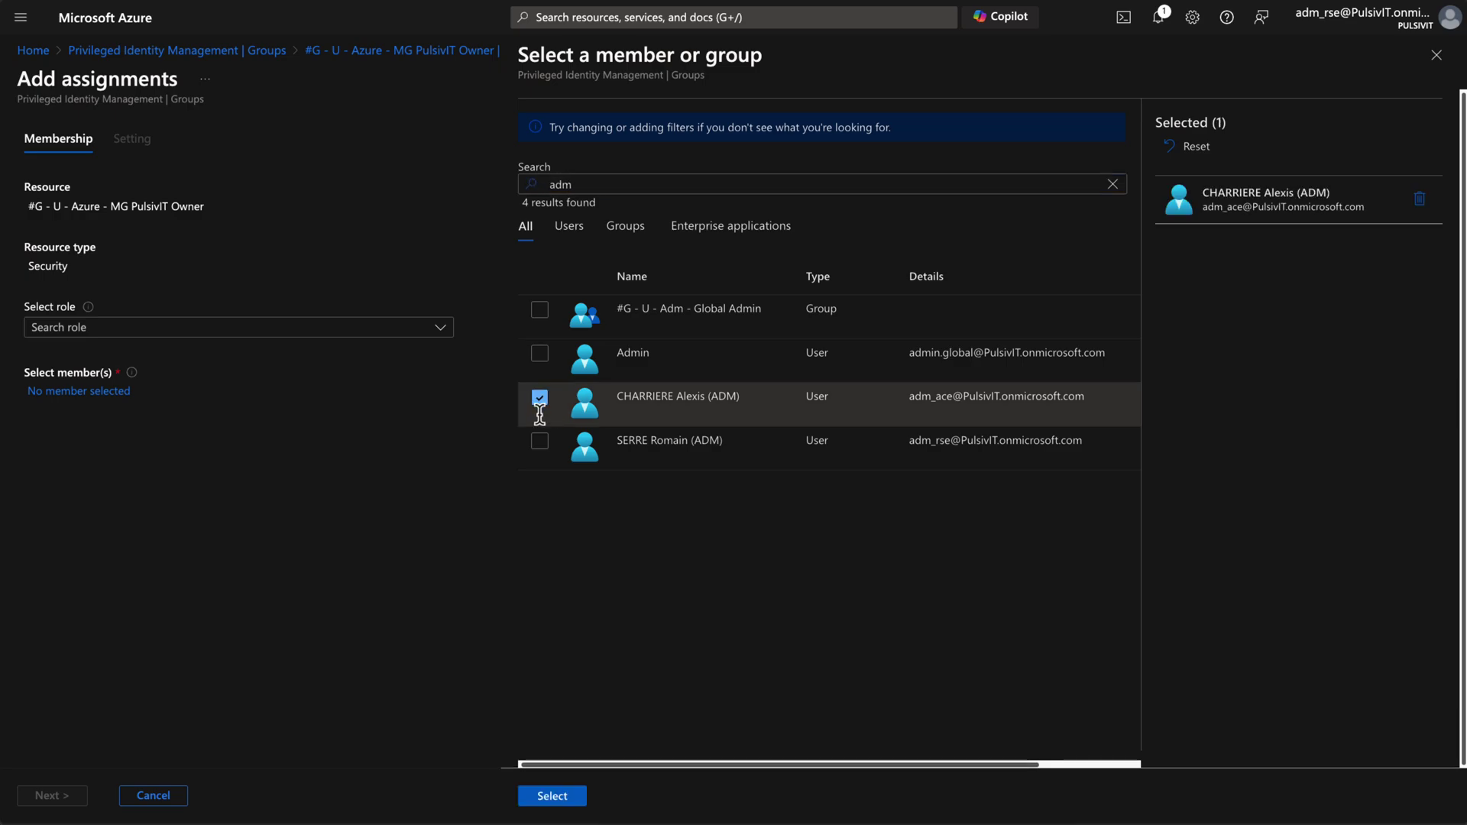
click(540, 442)
click(555, 800)
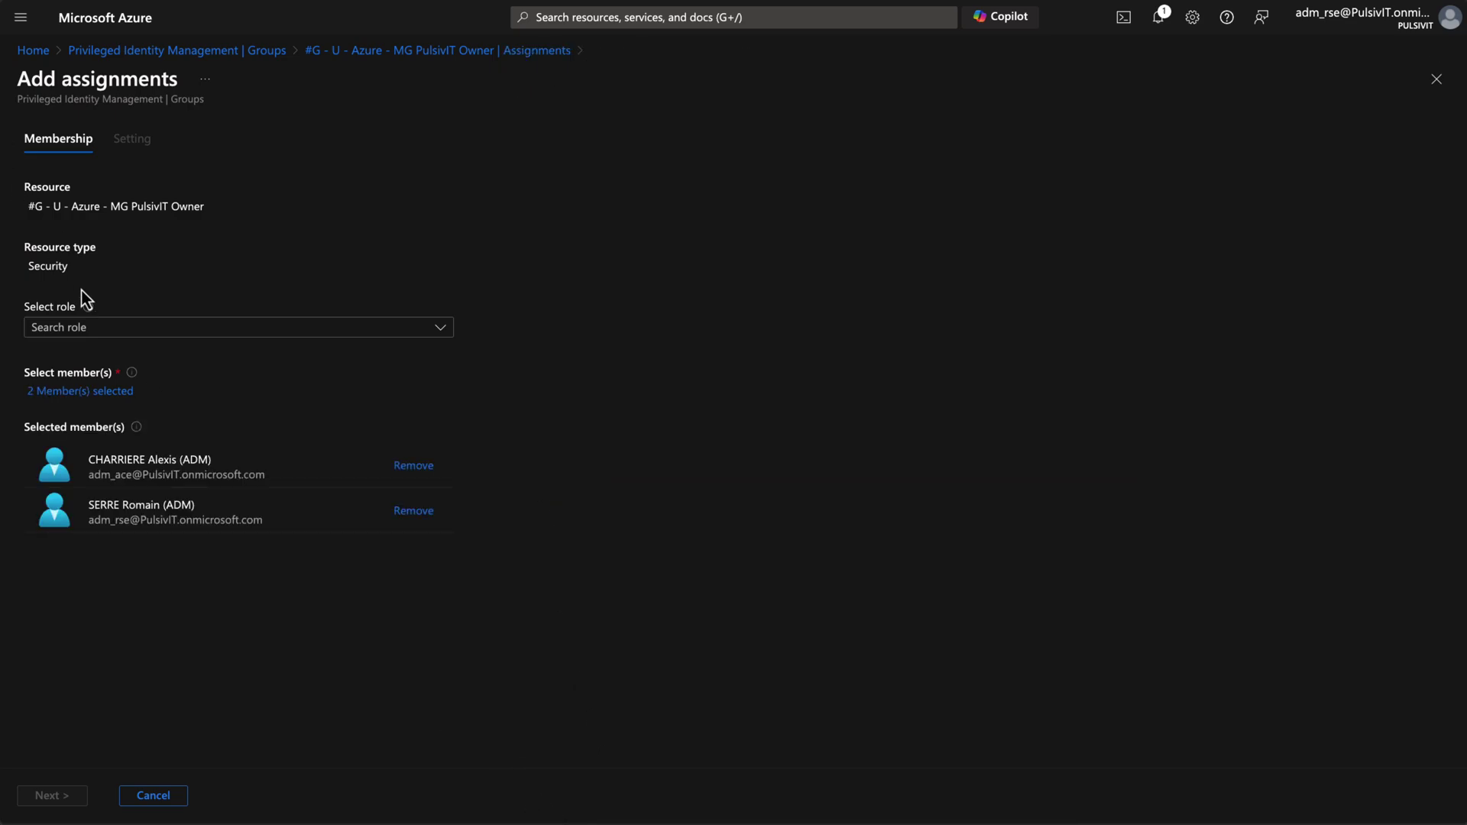
click(90, 330)
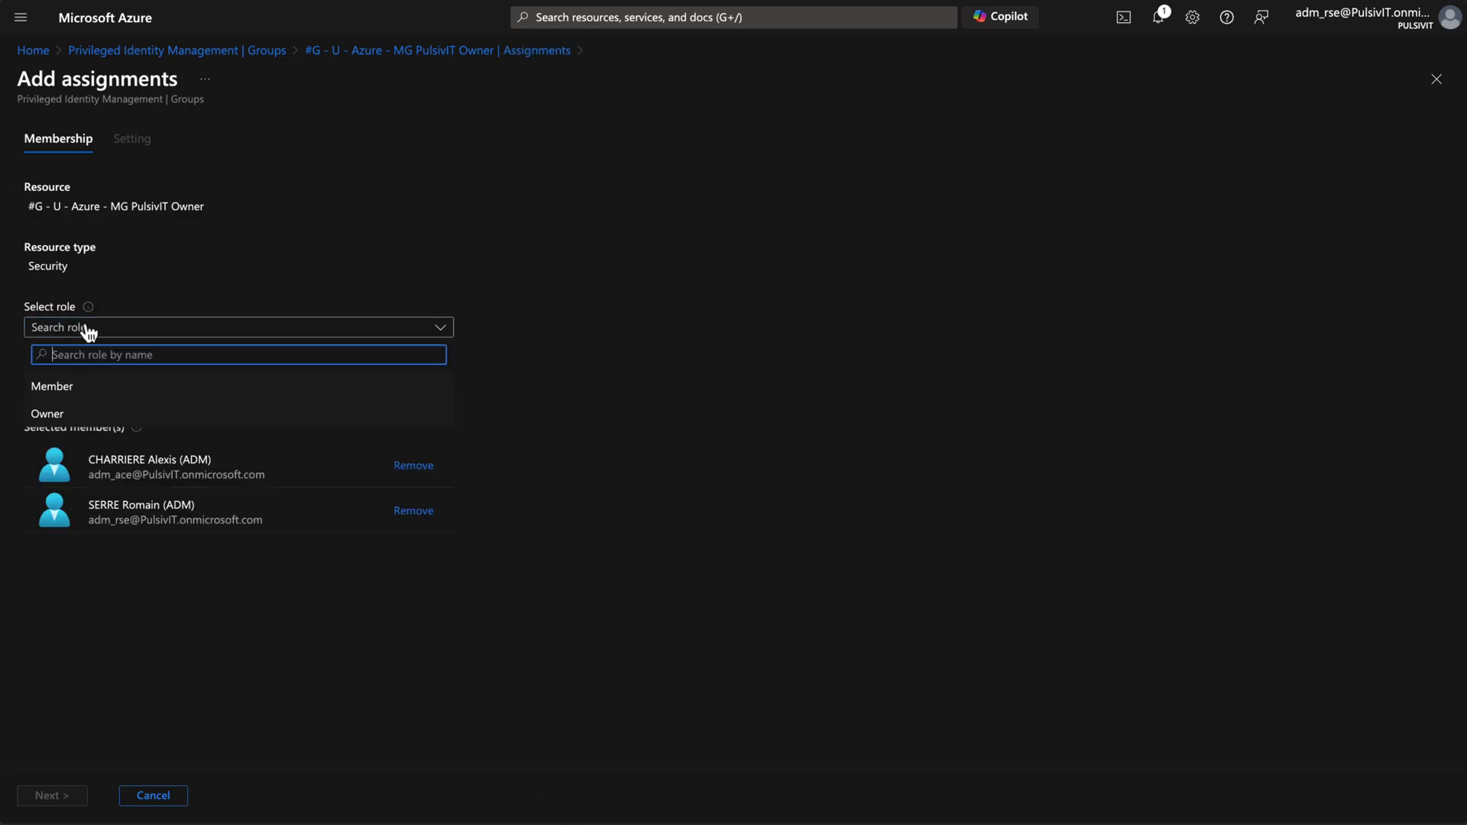
click(80, 387)
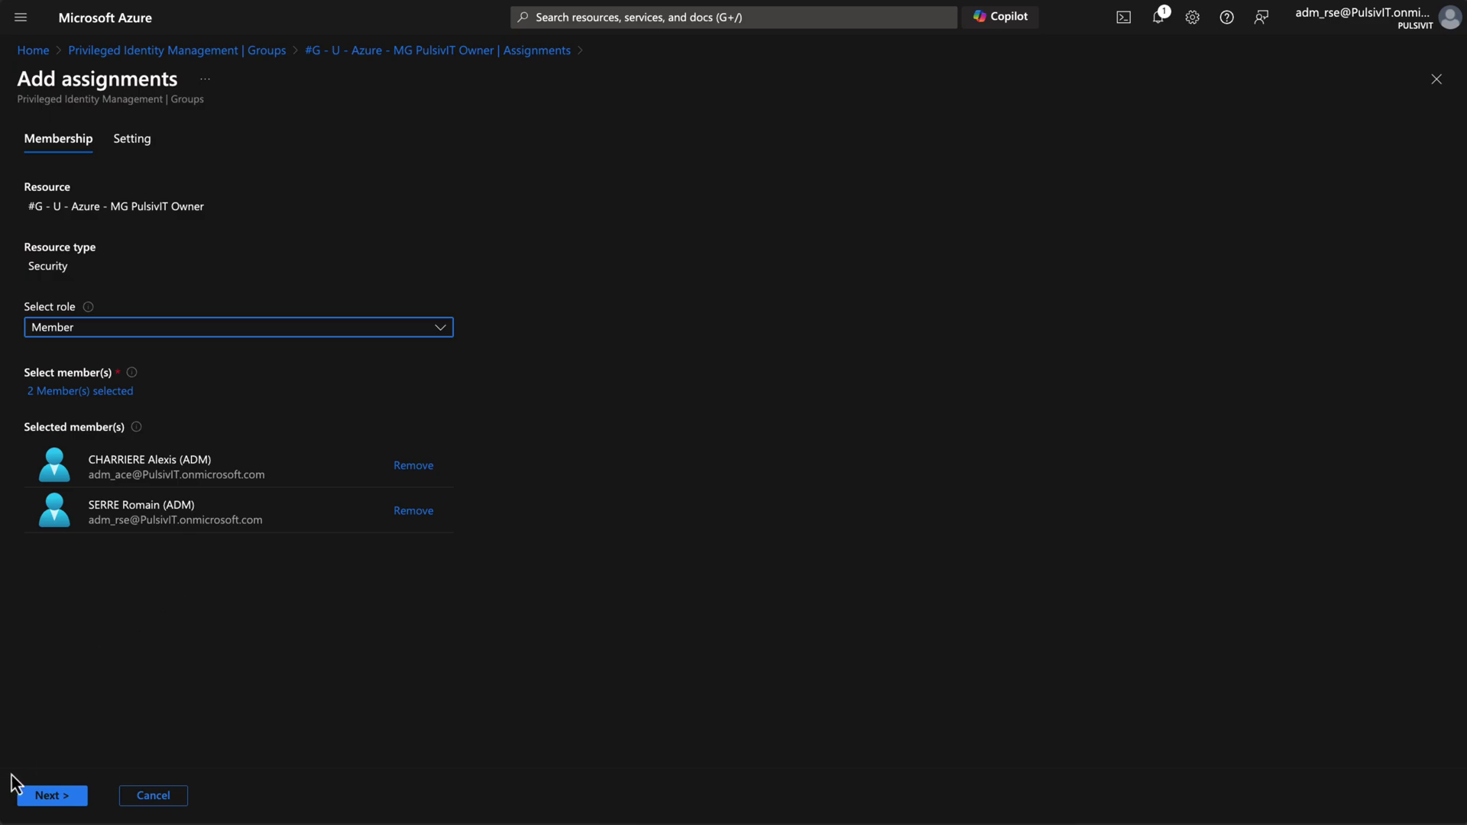
Assign the Member role to the two selected accounts as a permanently eligible assignment.
click(52, 795)
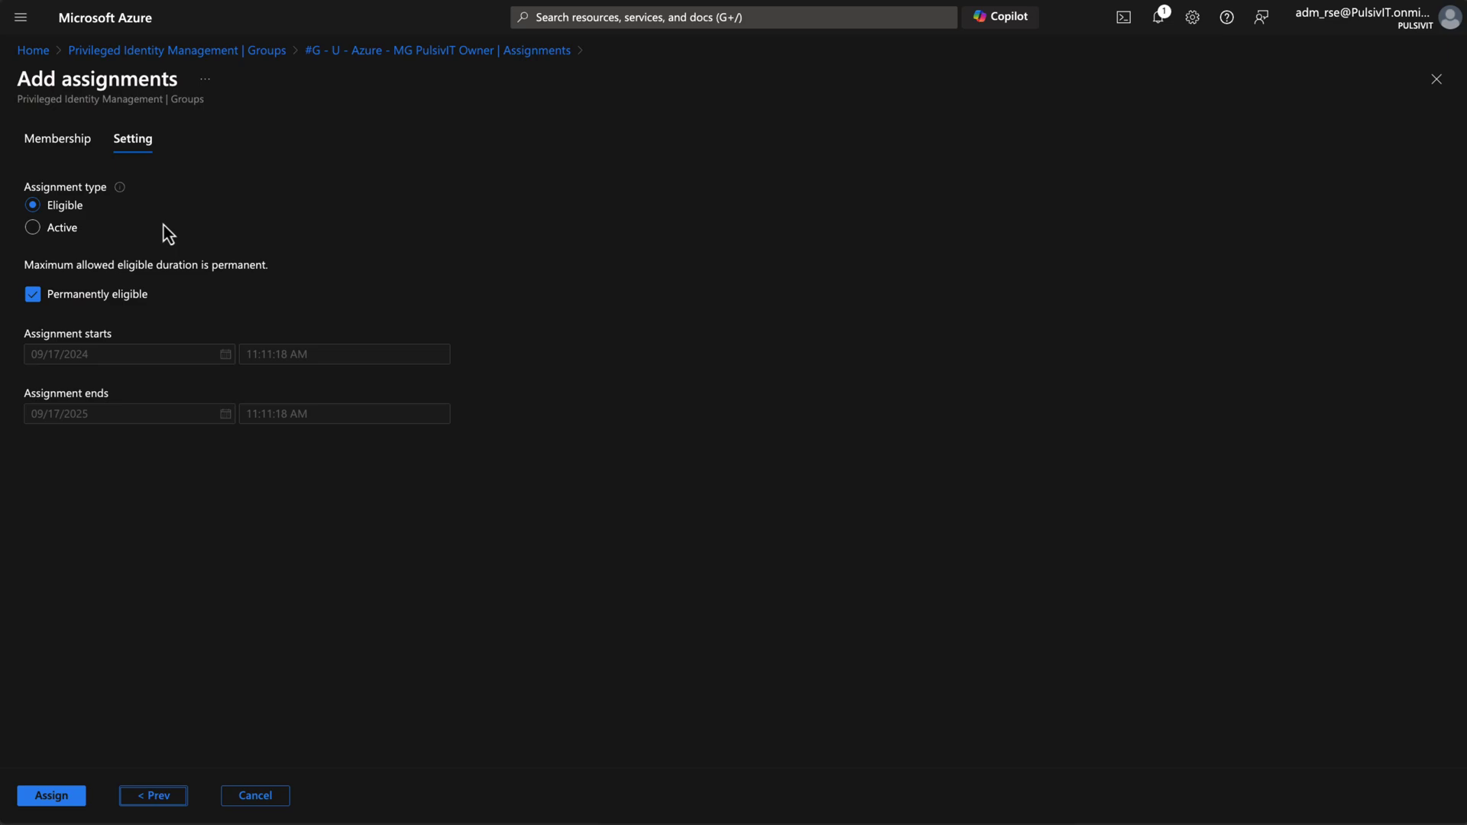
click(52, 795)
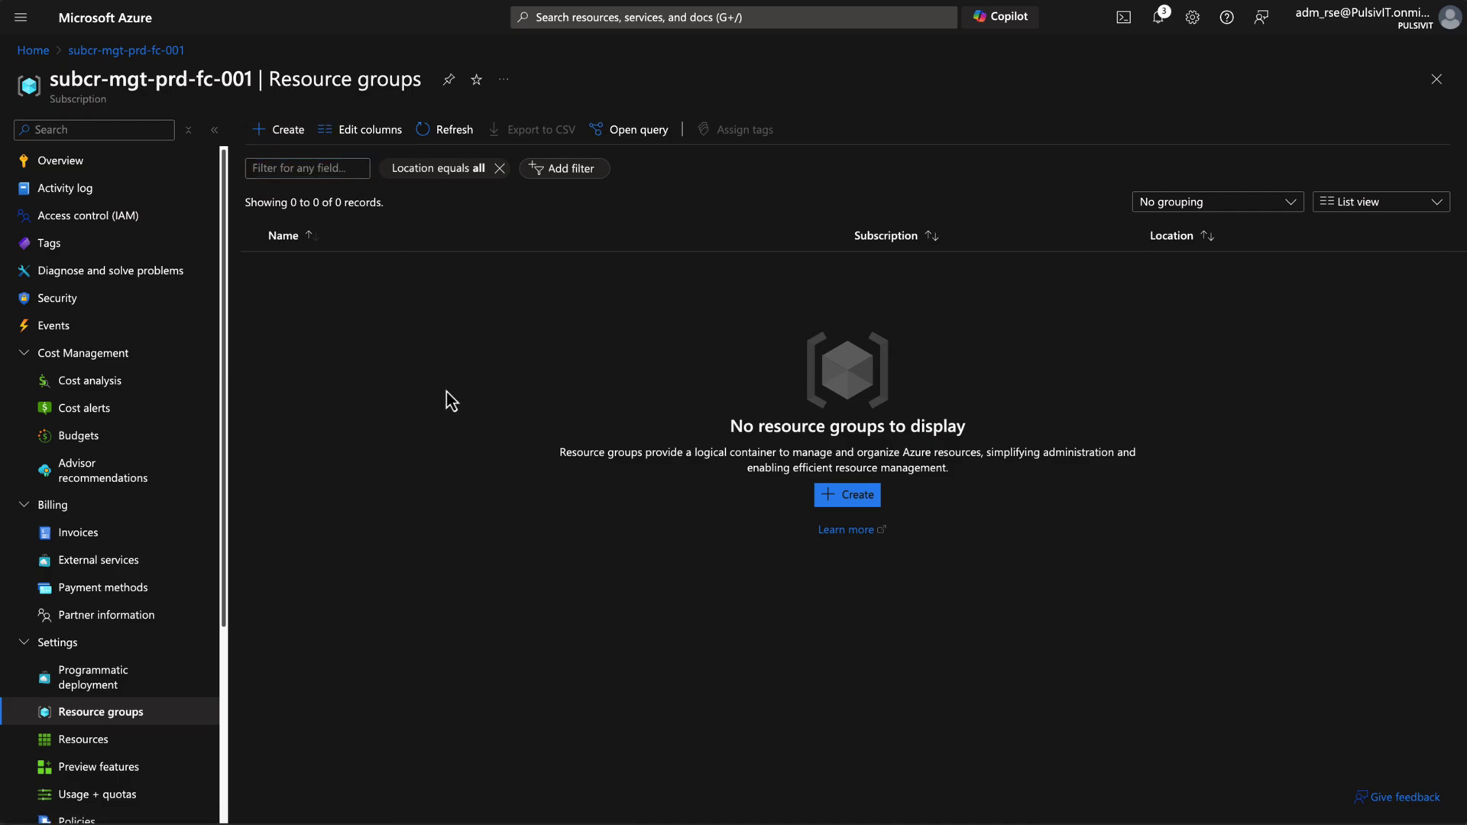
Try to create a resource group named test in the subcr-mgt-prd-fc-001 subscription without an activated role.
click(307, 145)
click(276, 301)
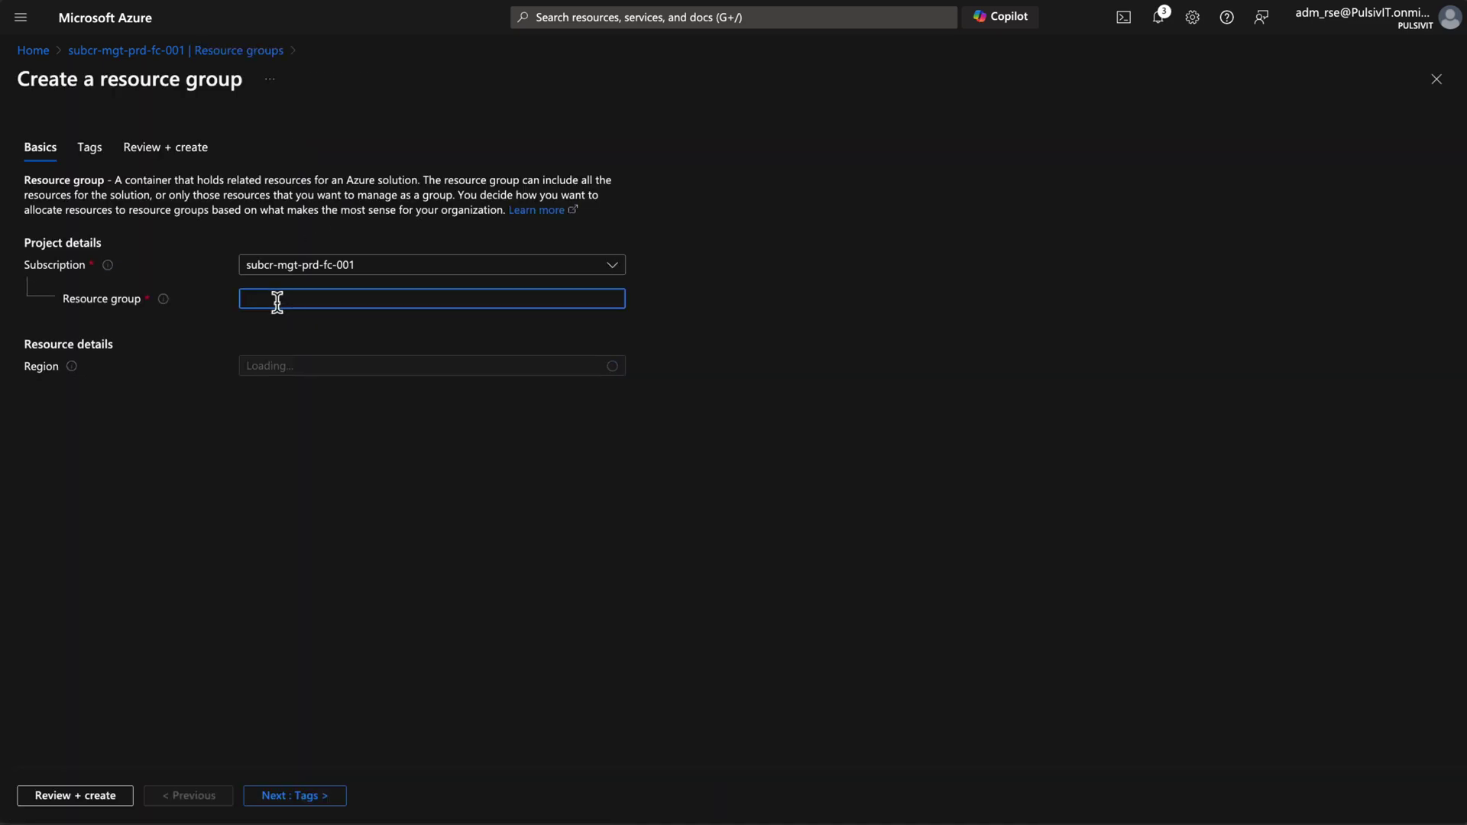
text(test)
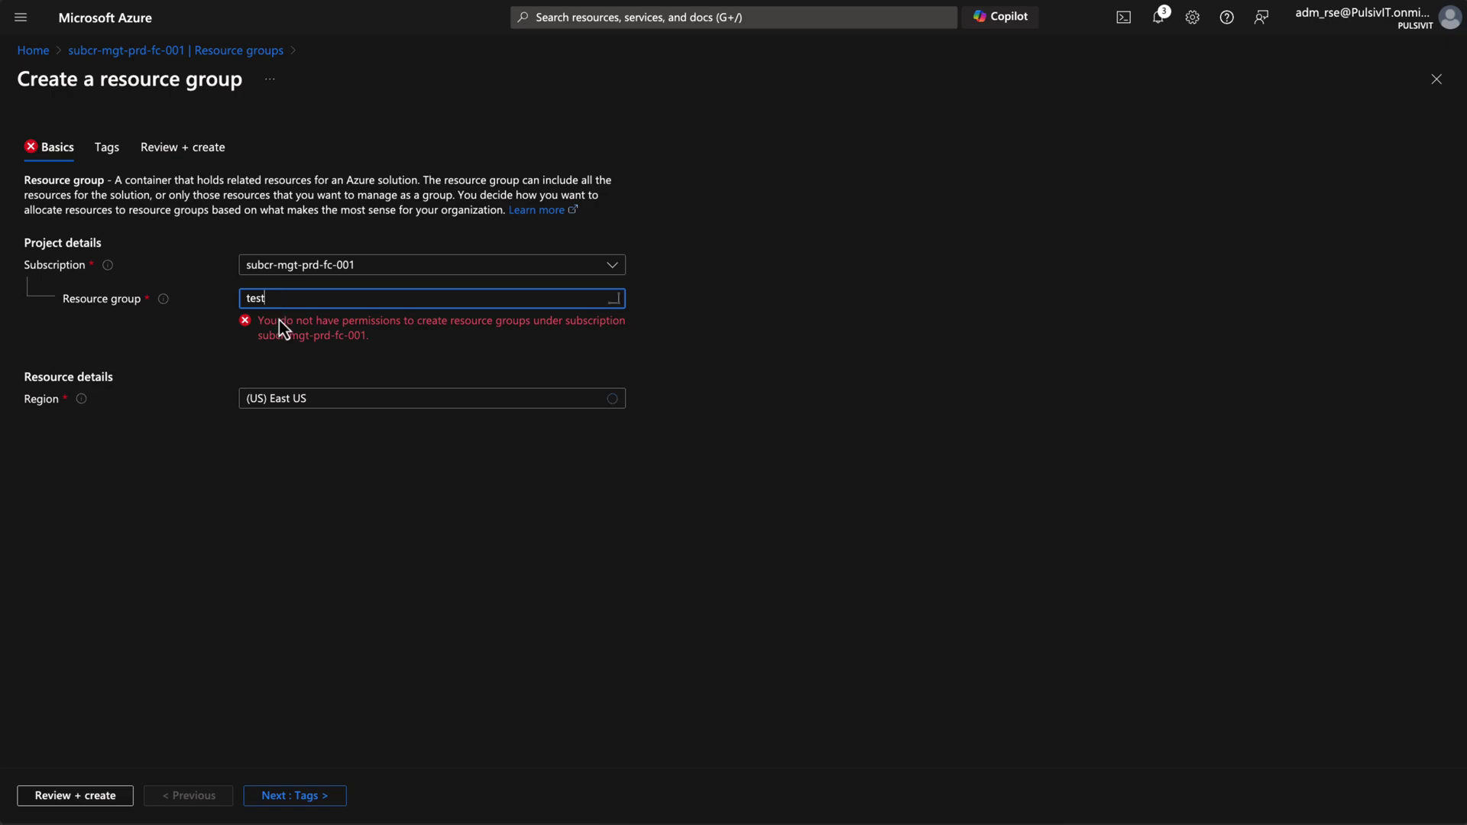
drag(261, 324, 380, 341)
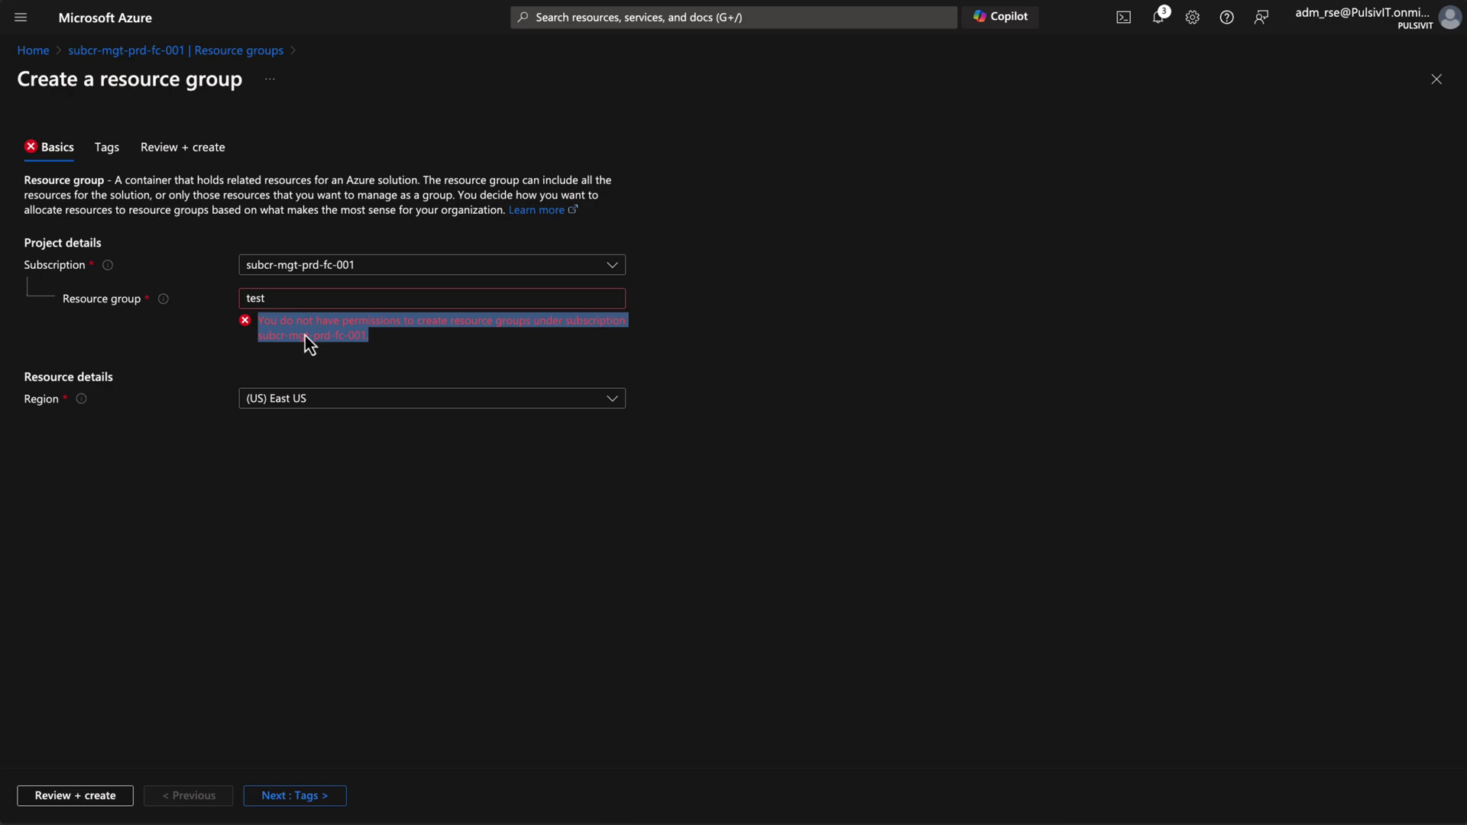
Discard the unfinished resource group and open your own eligible group assignments in Privileged Identity Management.
click(550, 21)
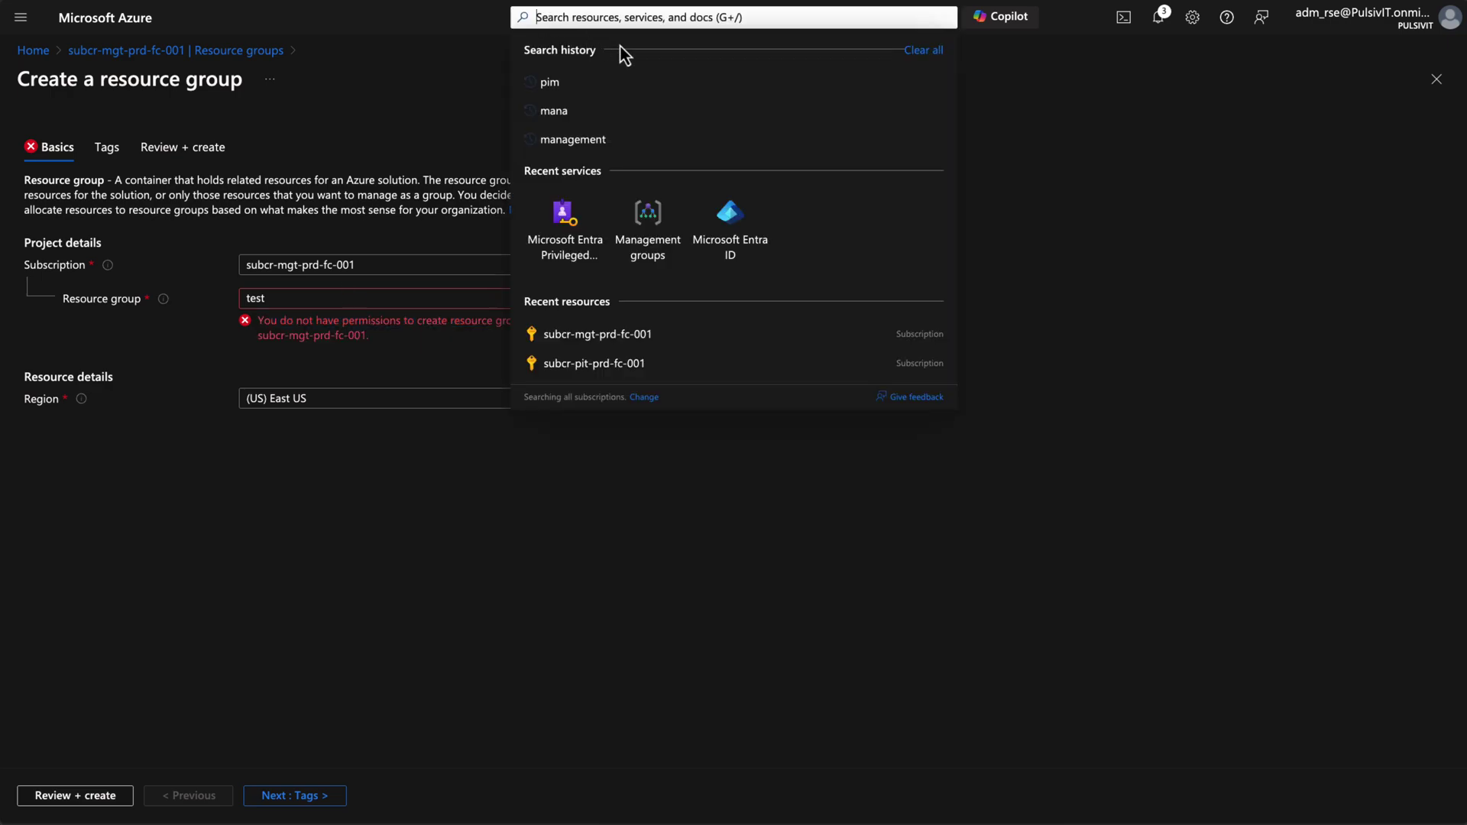
click(564, 243)
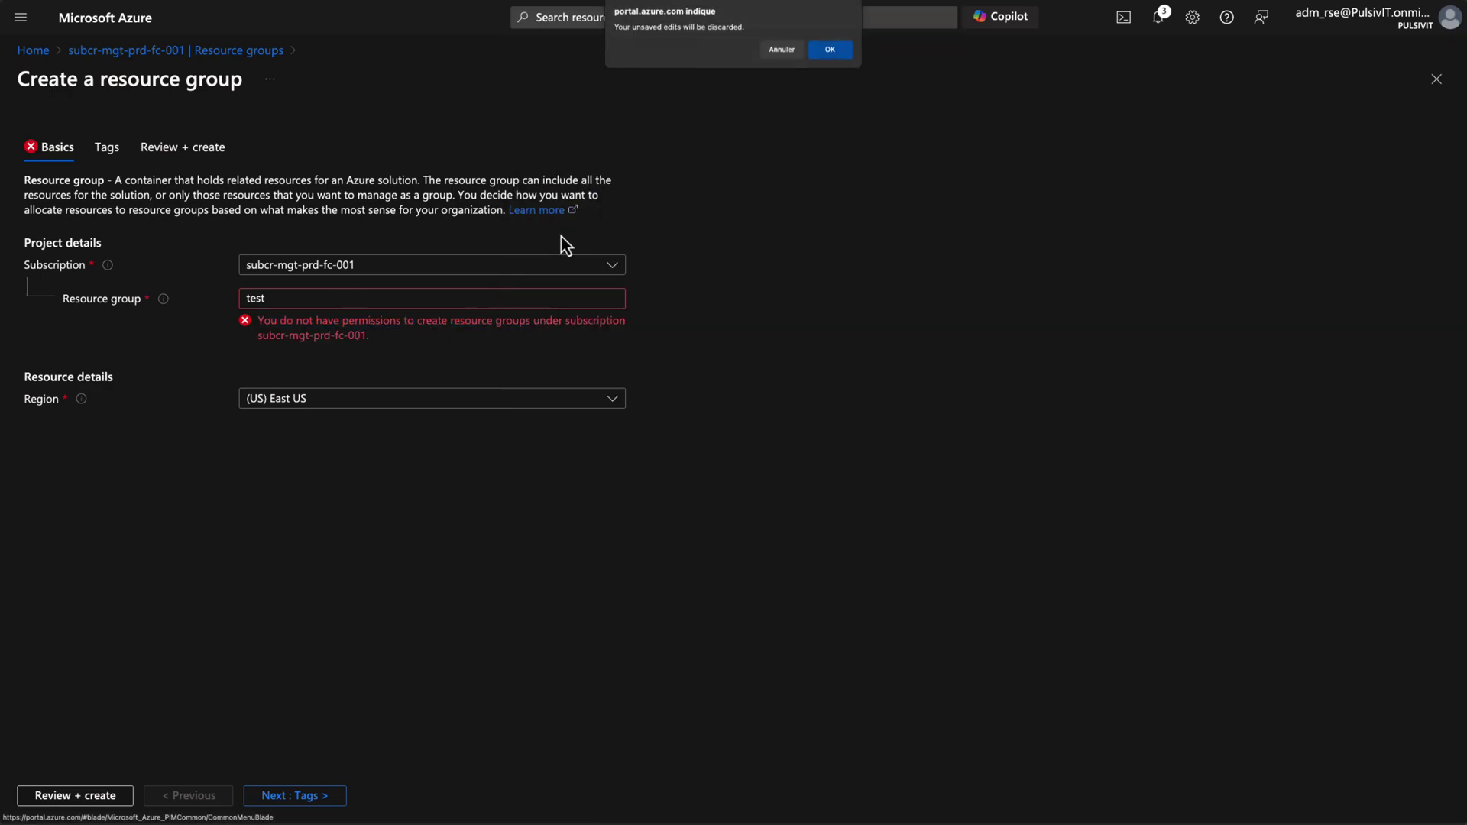
click(815, 53)
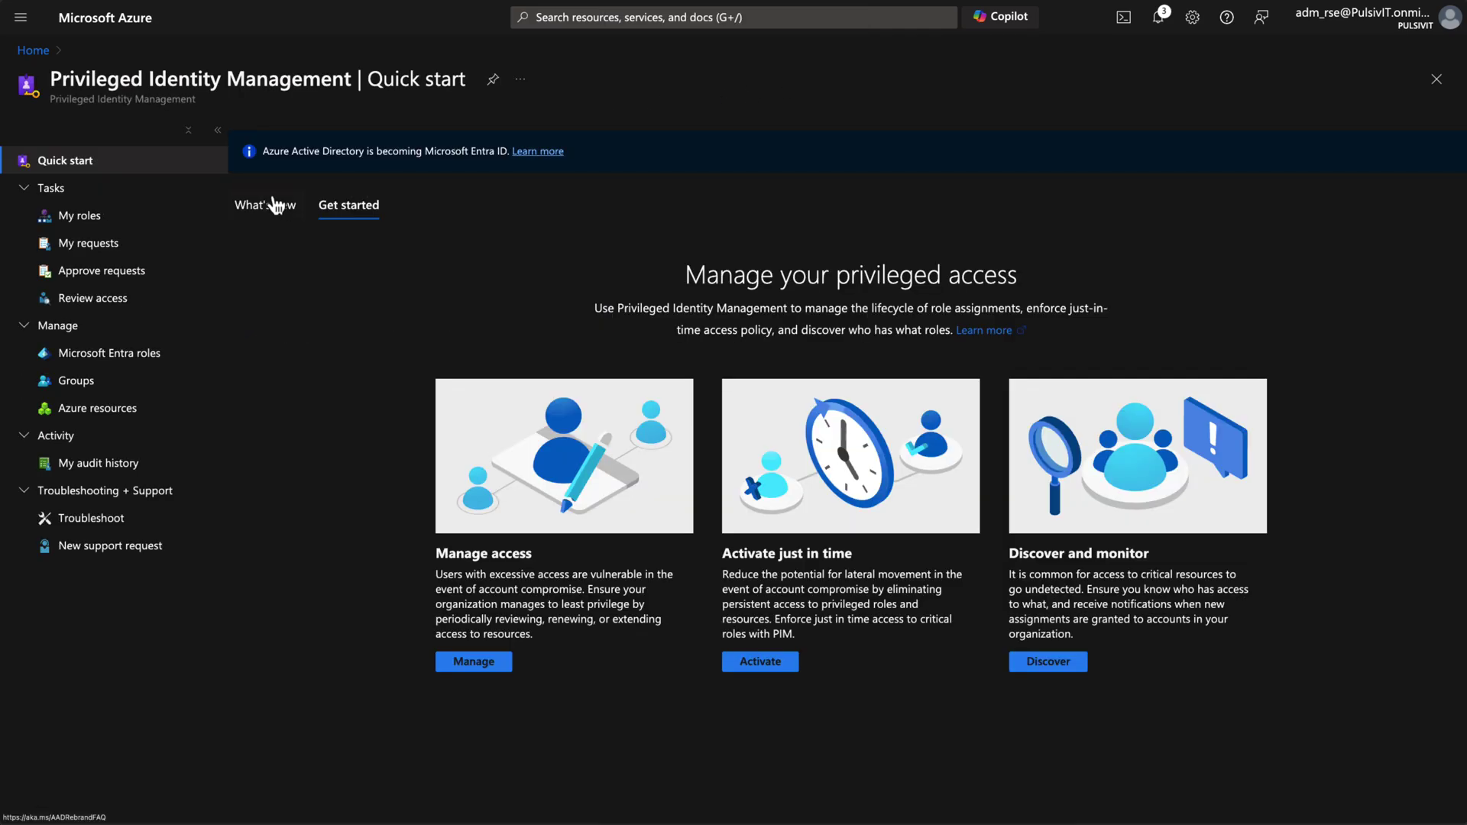
click(79, 222)
click(92, 220)
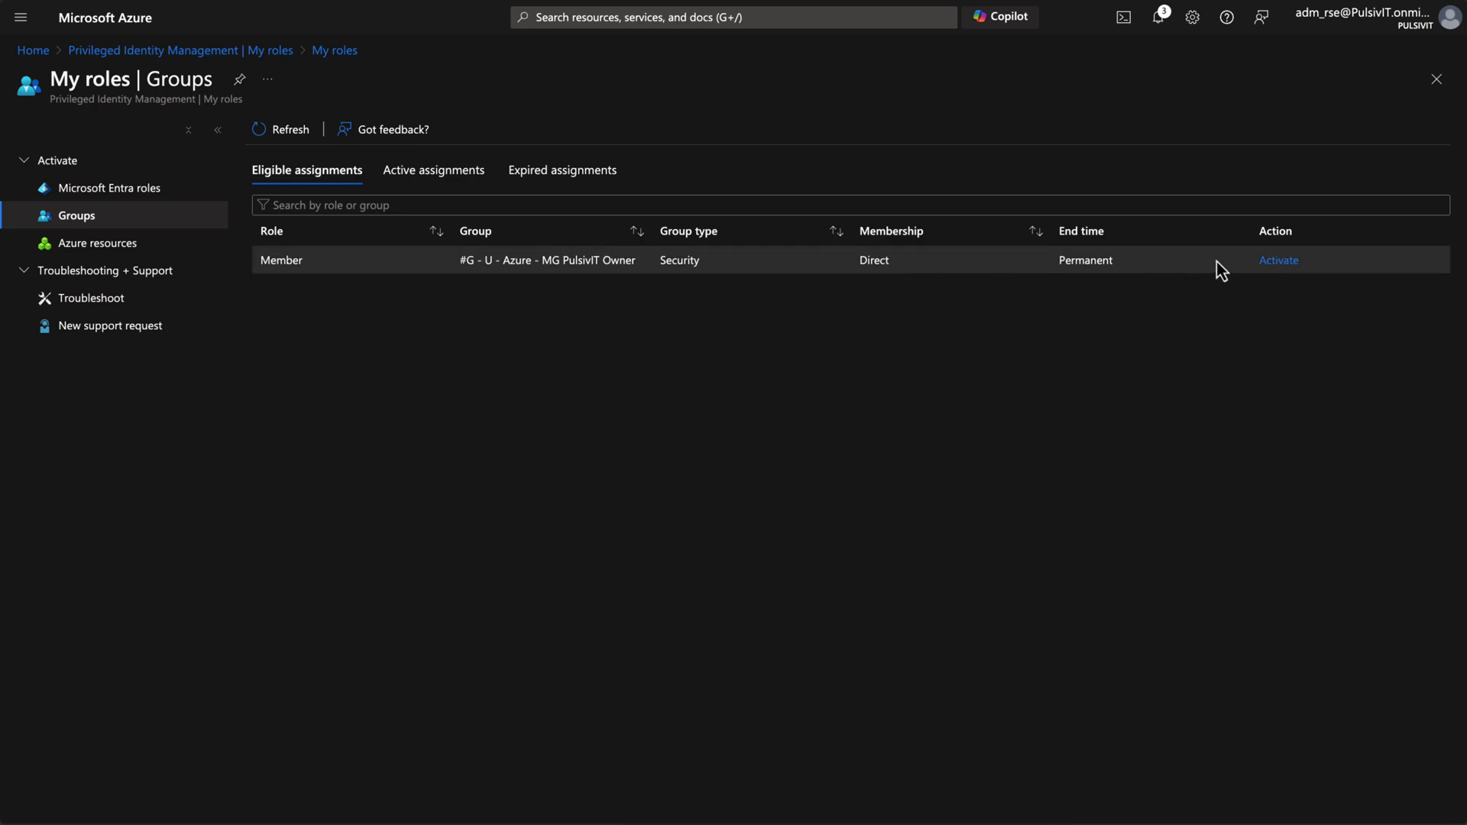
Activate the Member role of #G - U - Azure - MG PulsivIT Owner for 3 hours with reason "Démonstration Youtube" and view the active assignments.
click(1276, 264)
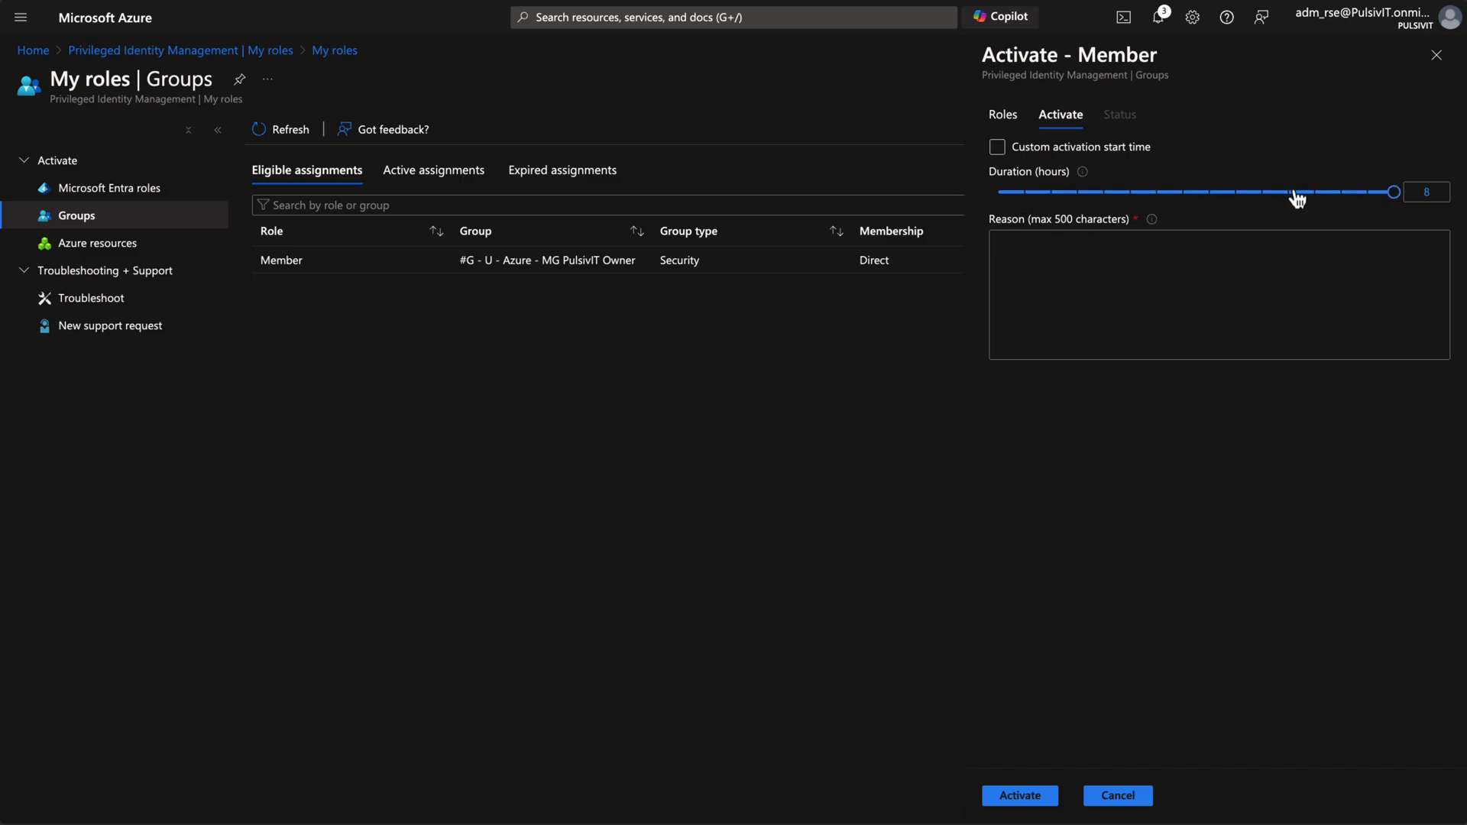
drag(1393, 194, 1139, 209)
click(1023, 246)
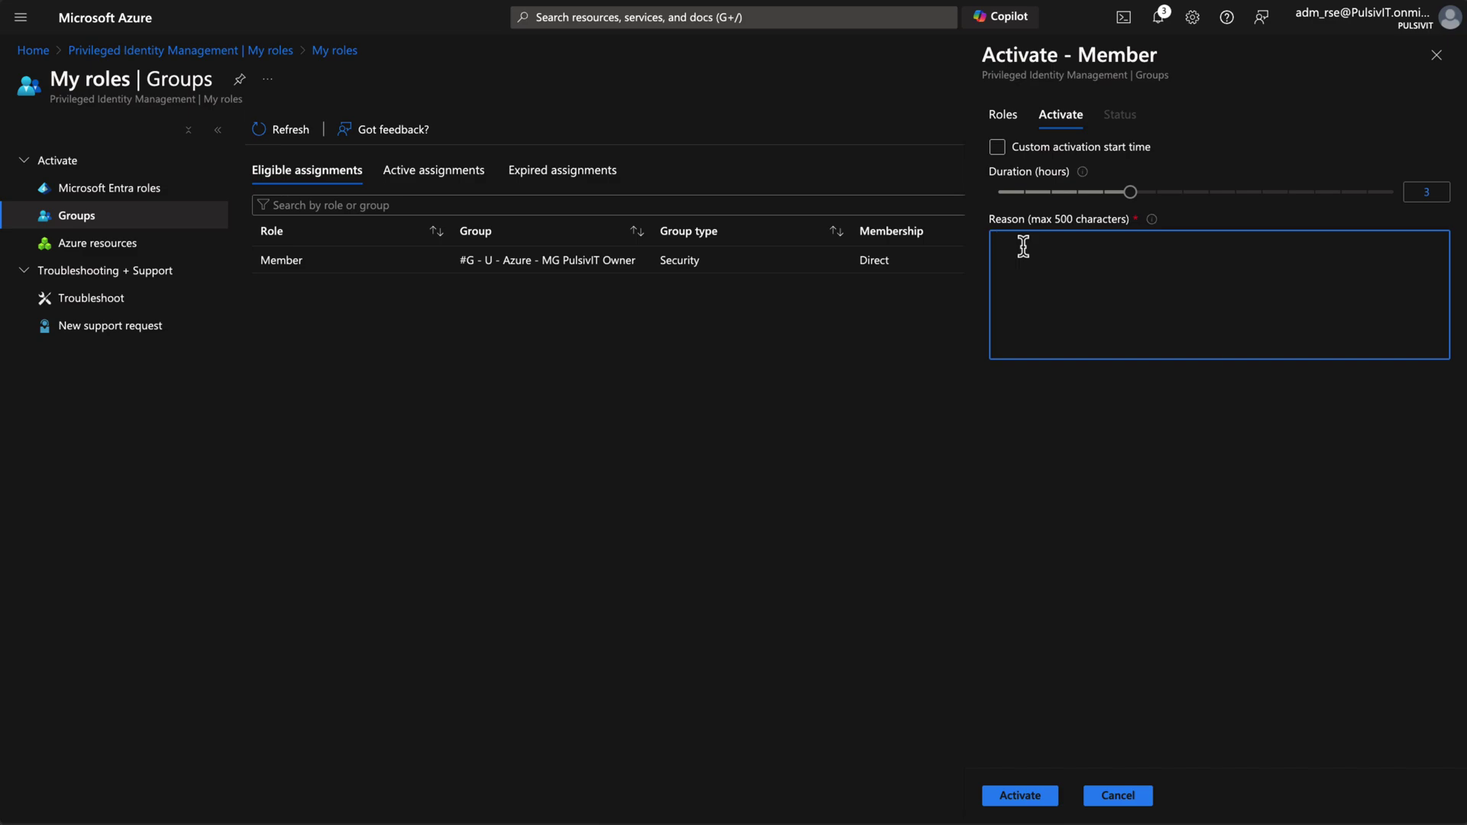
text(Démonstration Youtube)
click(1022, 798)
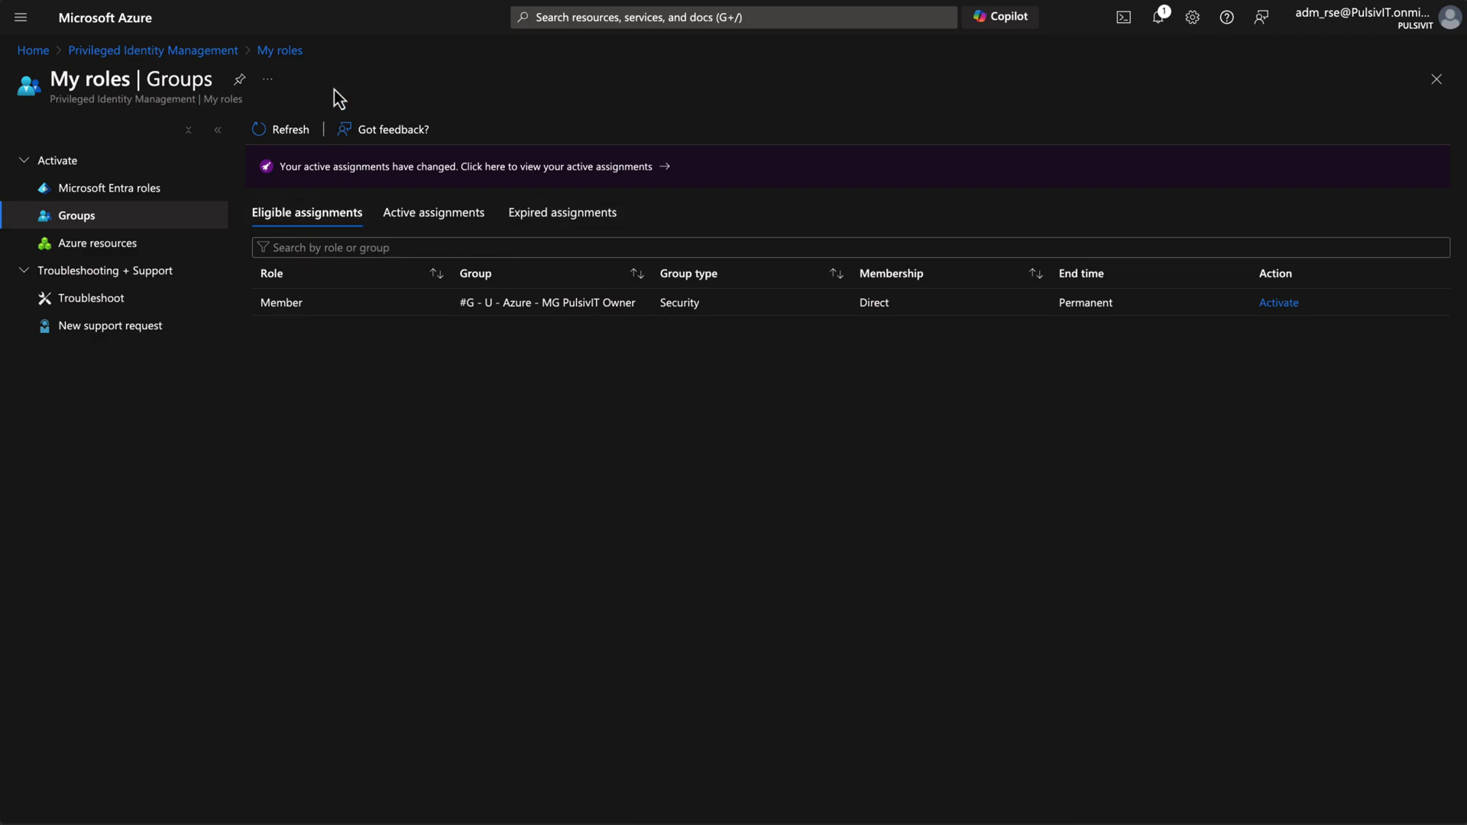
click(410, 217)
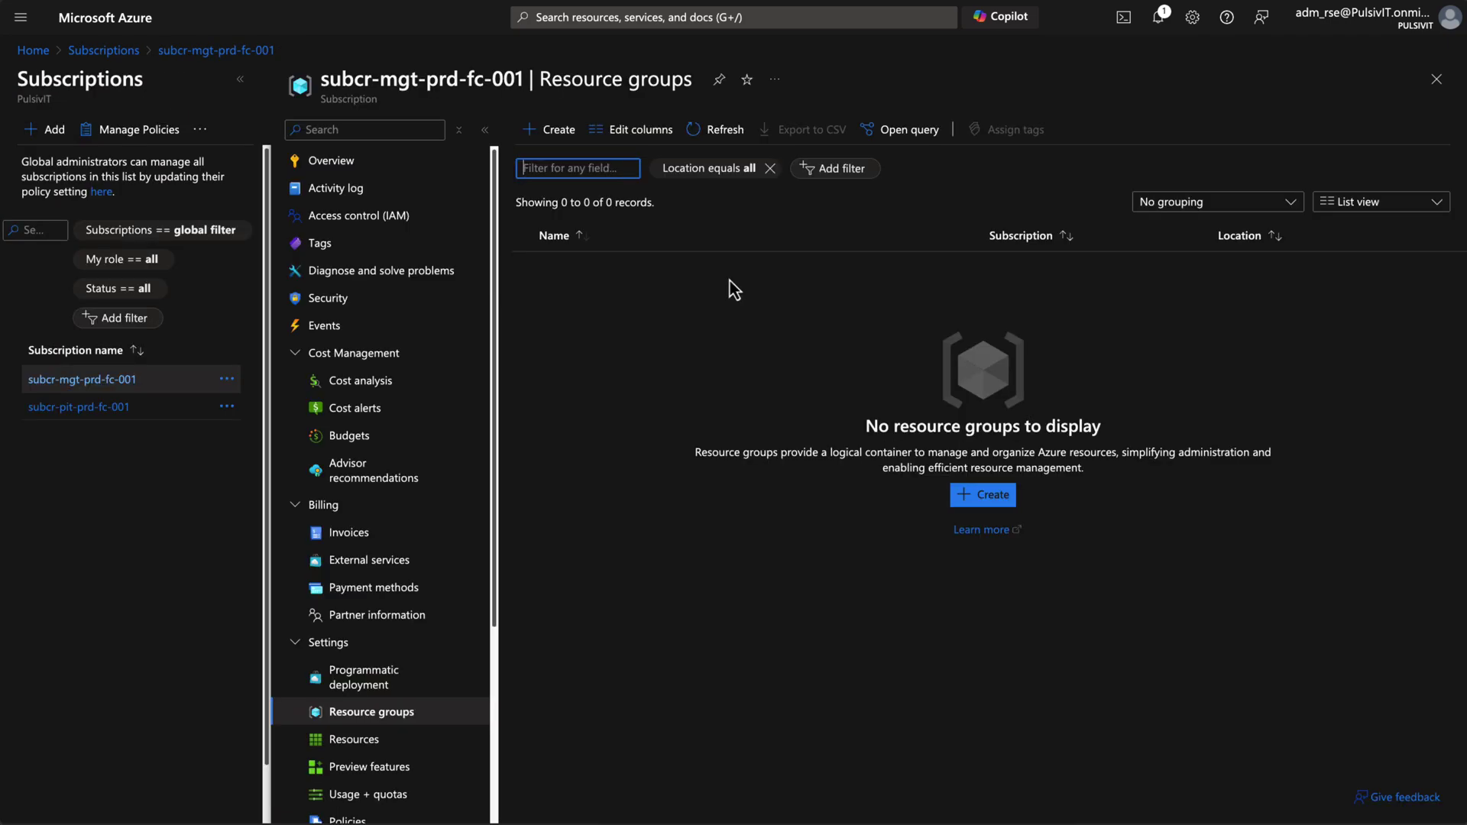
Create a resource group named test in the subcr-mgt-prd-fc-001 subscription with the region (Europe) France Central.
click(559, 135)
click(558, 131)
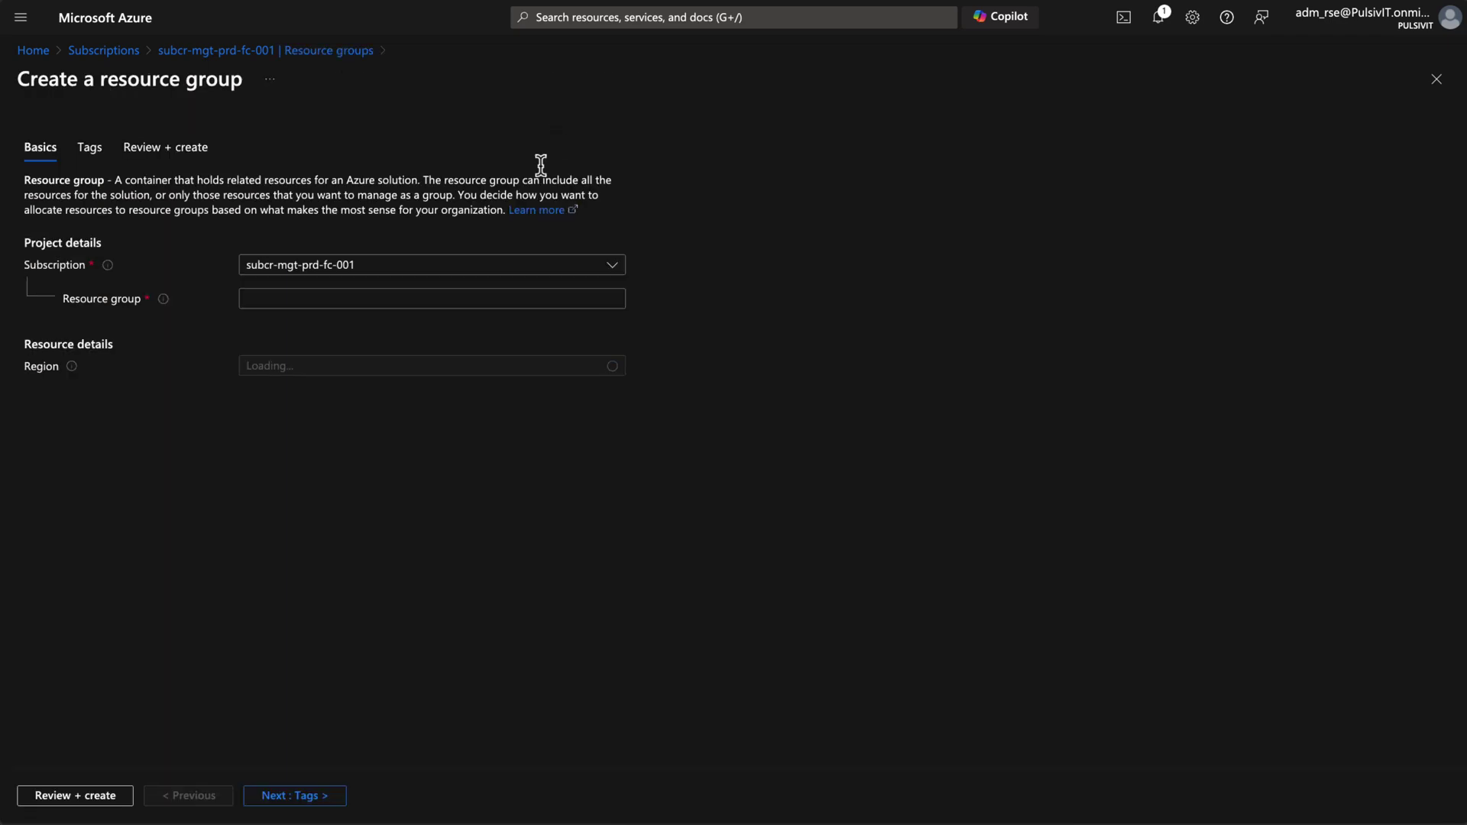
click(308, 299)
text(test)
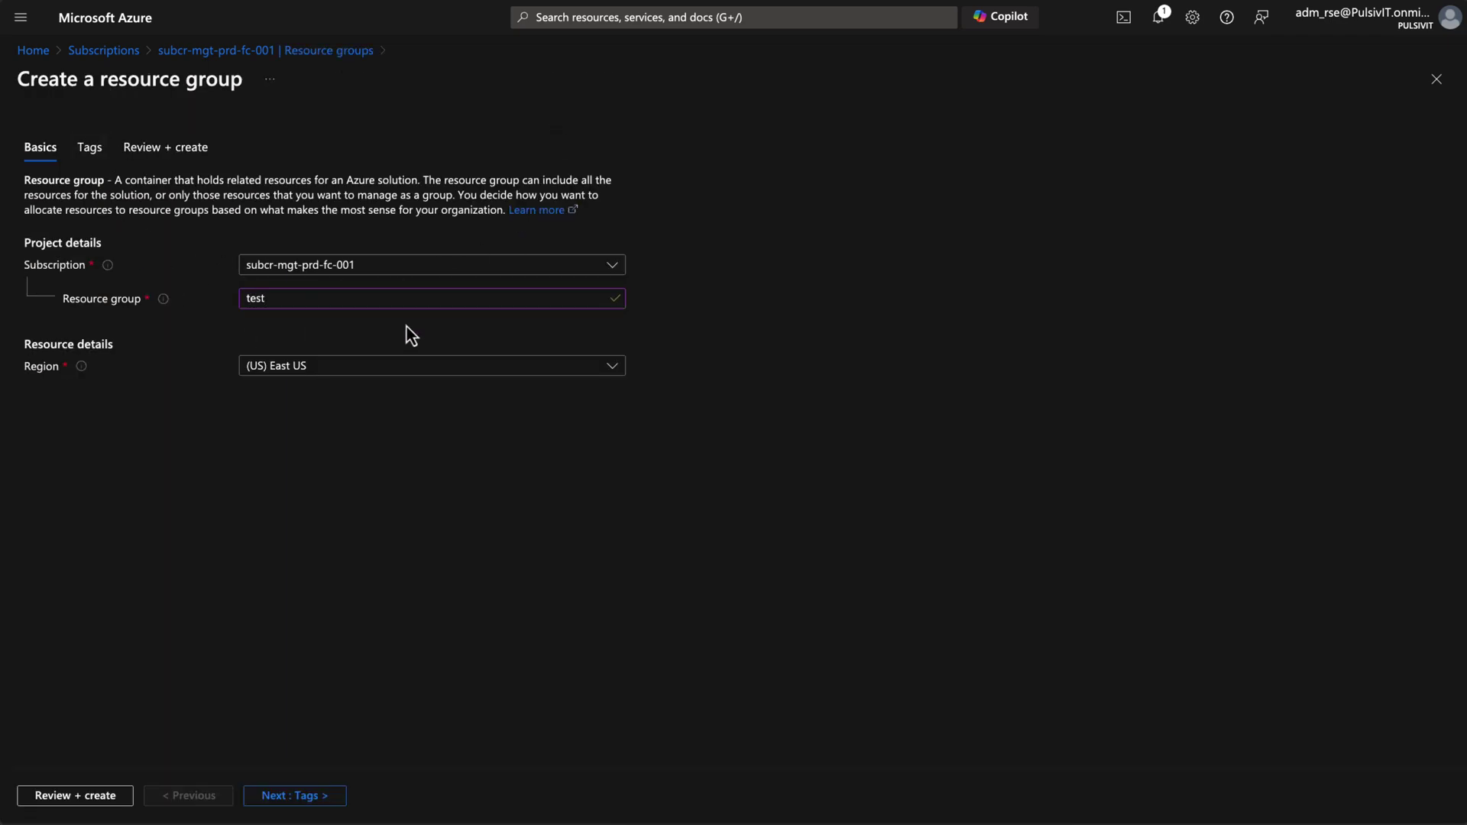
click(346, 373)
text(fr)
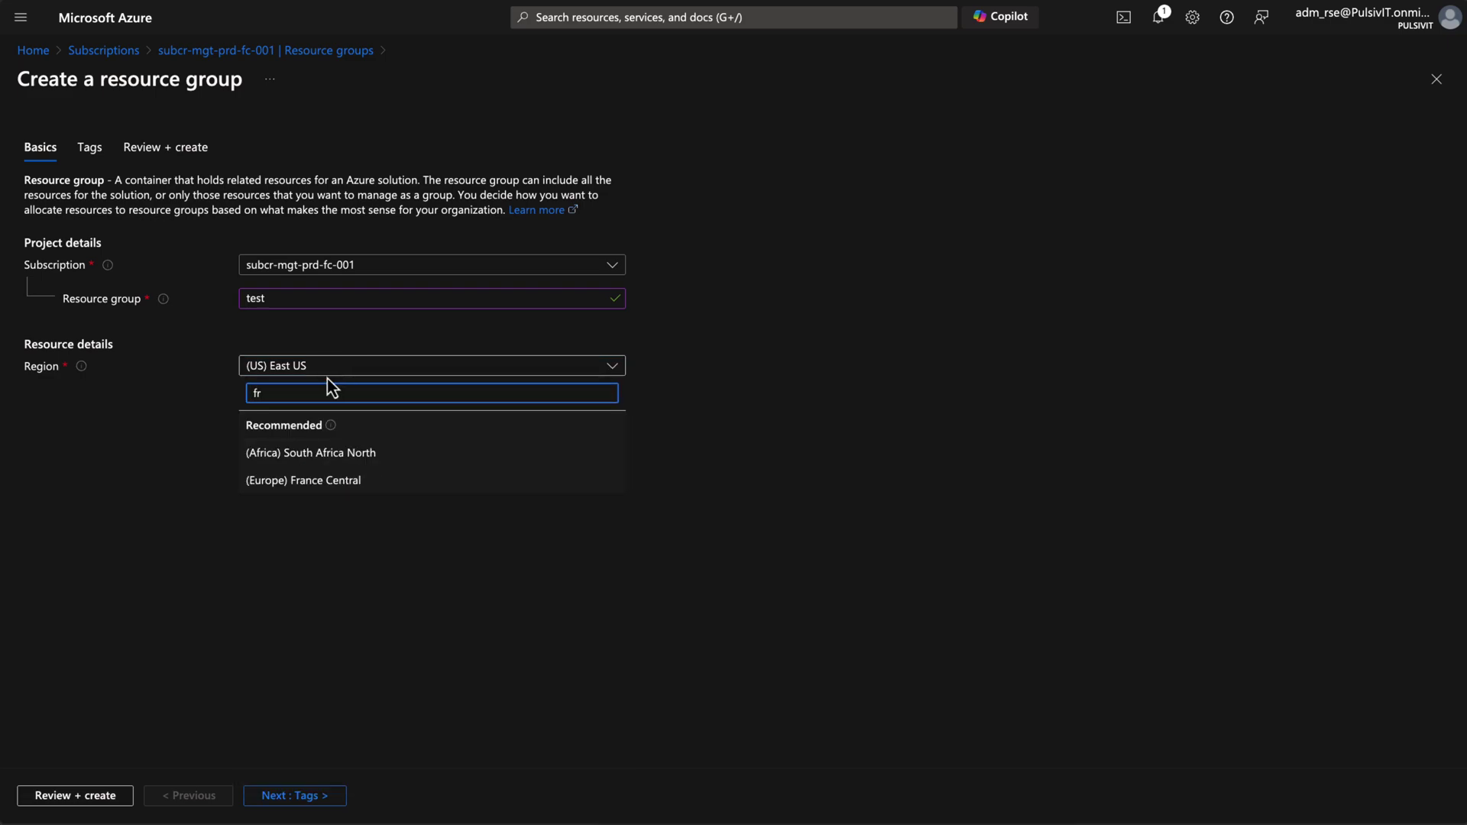
click(298, 481)
click(99, 796)
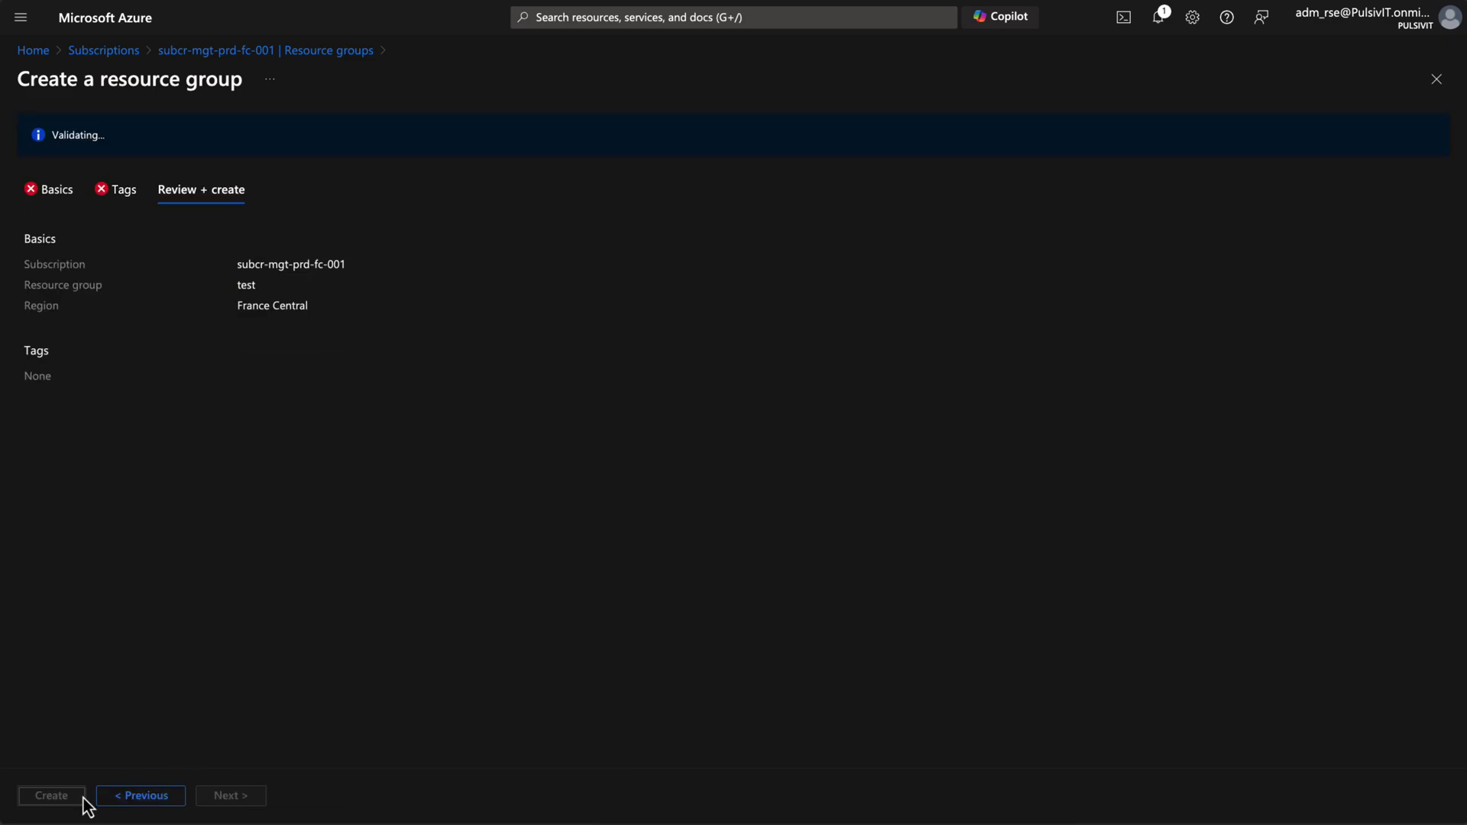
click(50, 799)
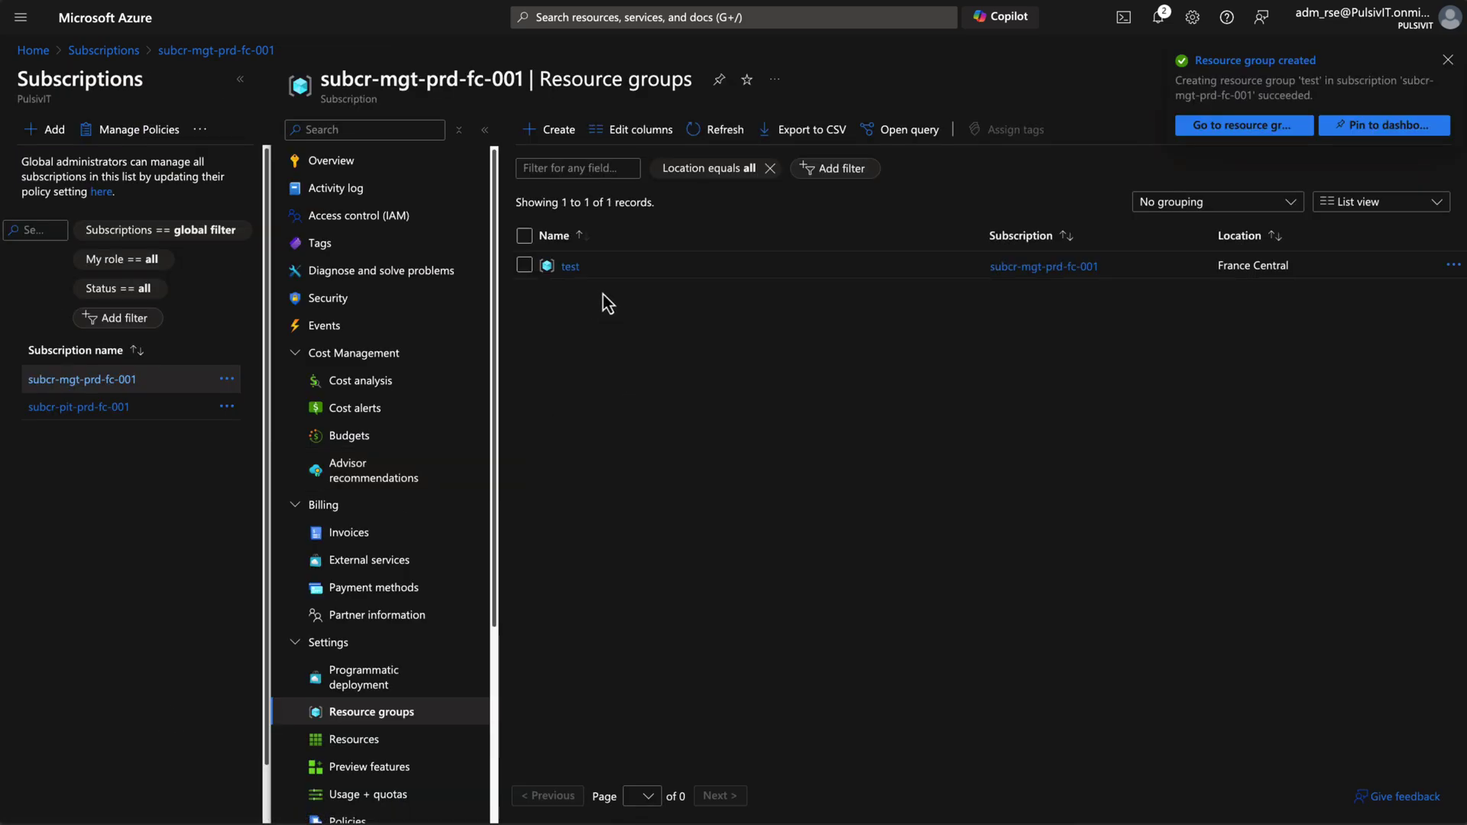
Review the role assignments in the access control of the test resource group.
click(571, 267)
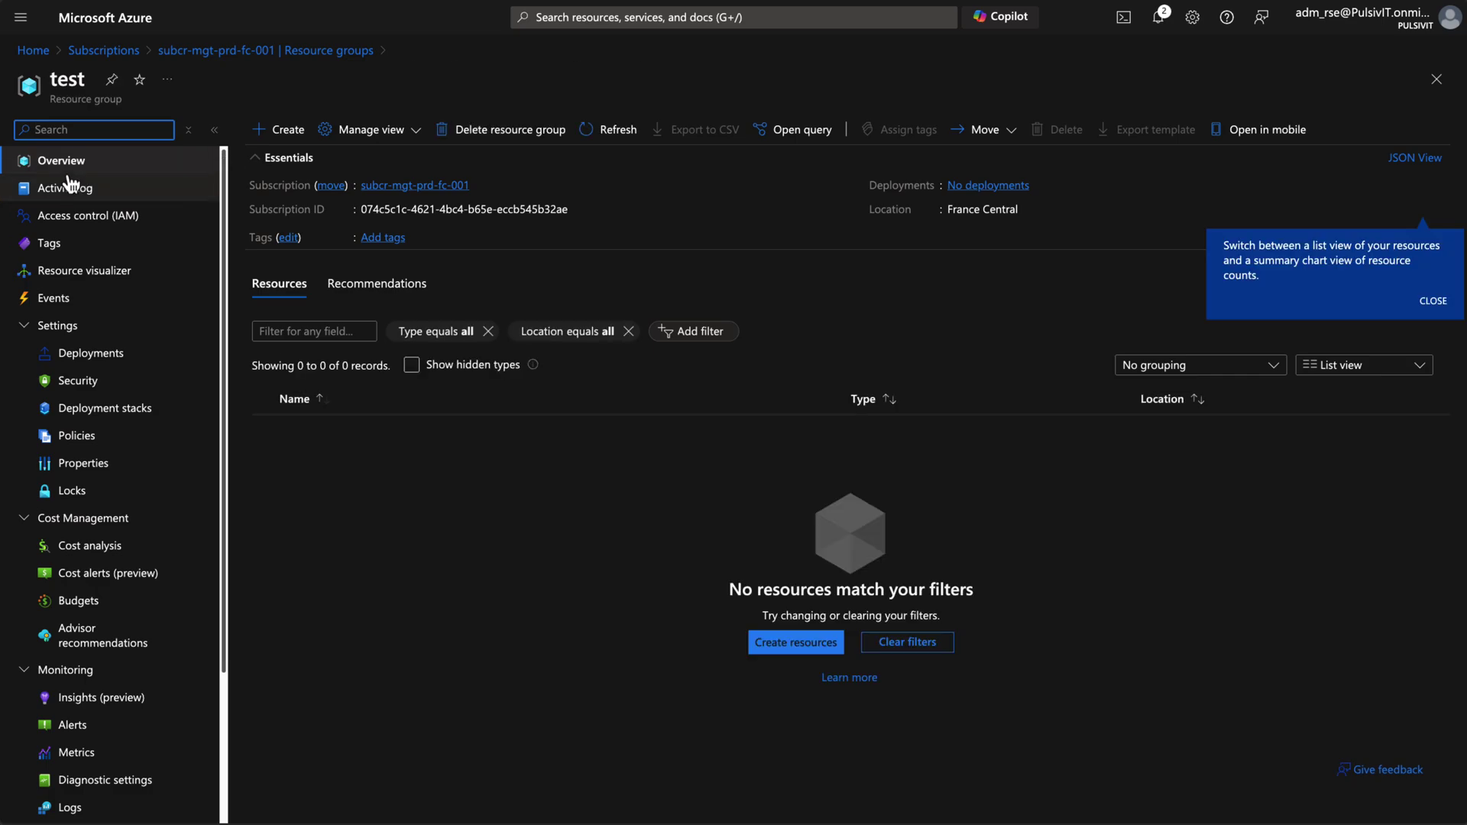
click(93, 215)
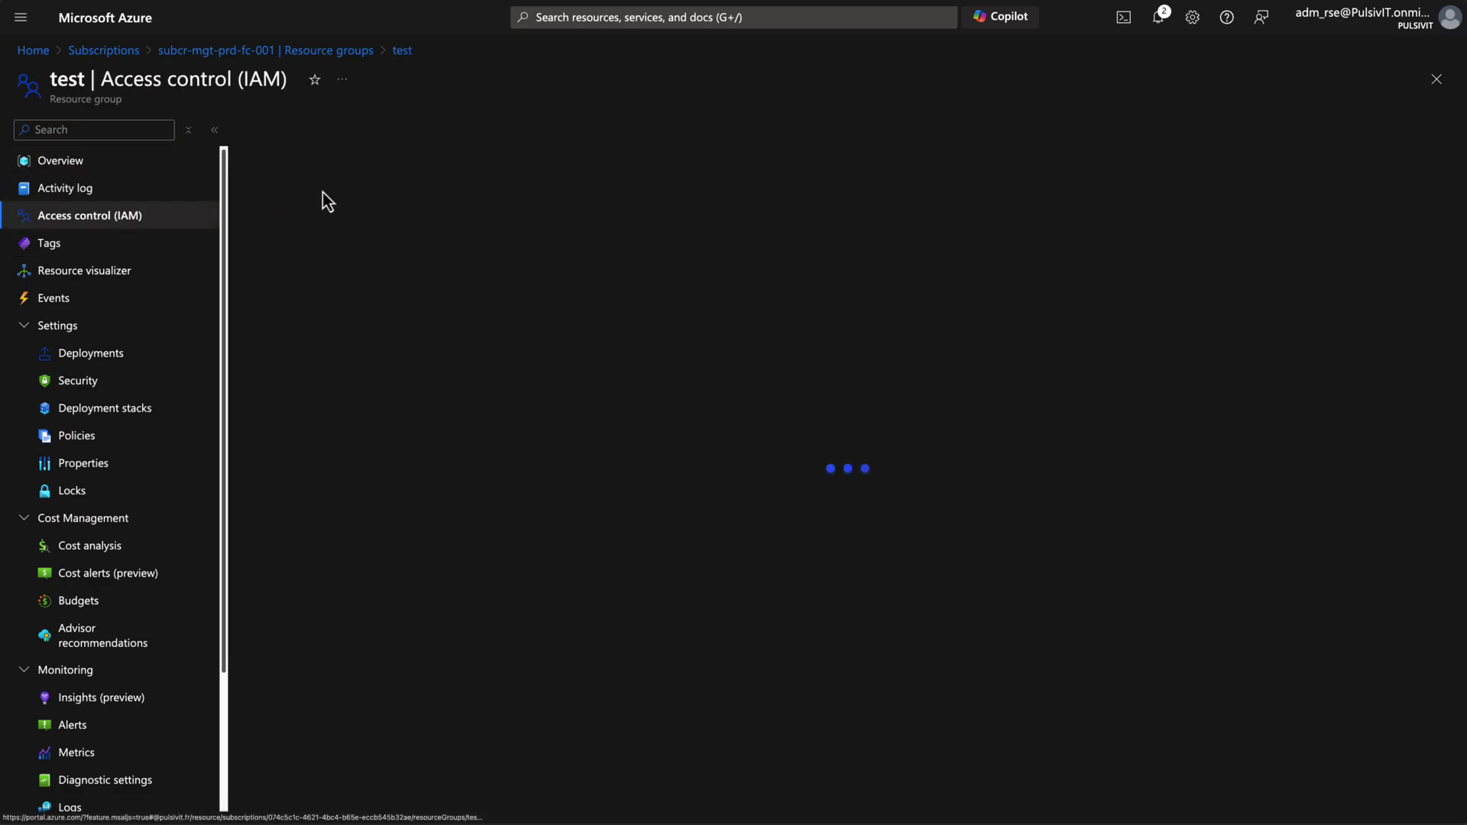
click(402, 183)
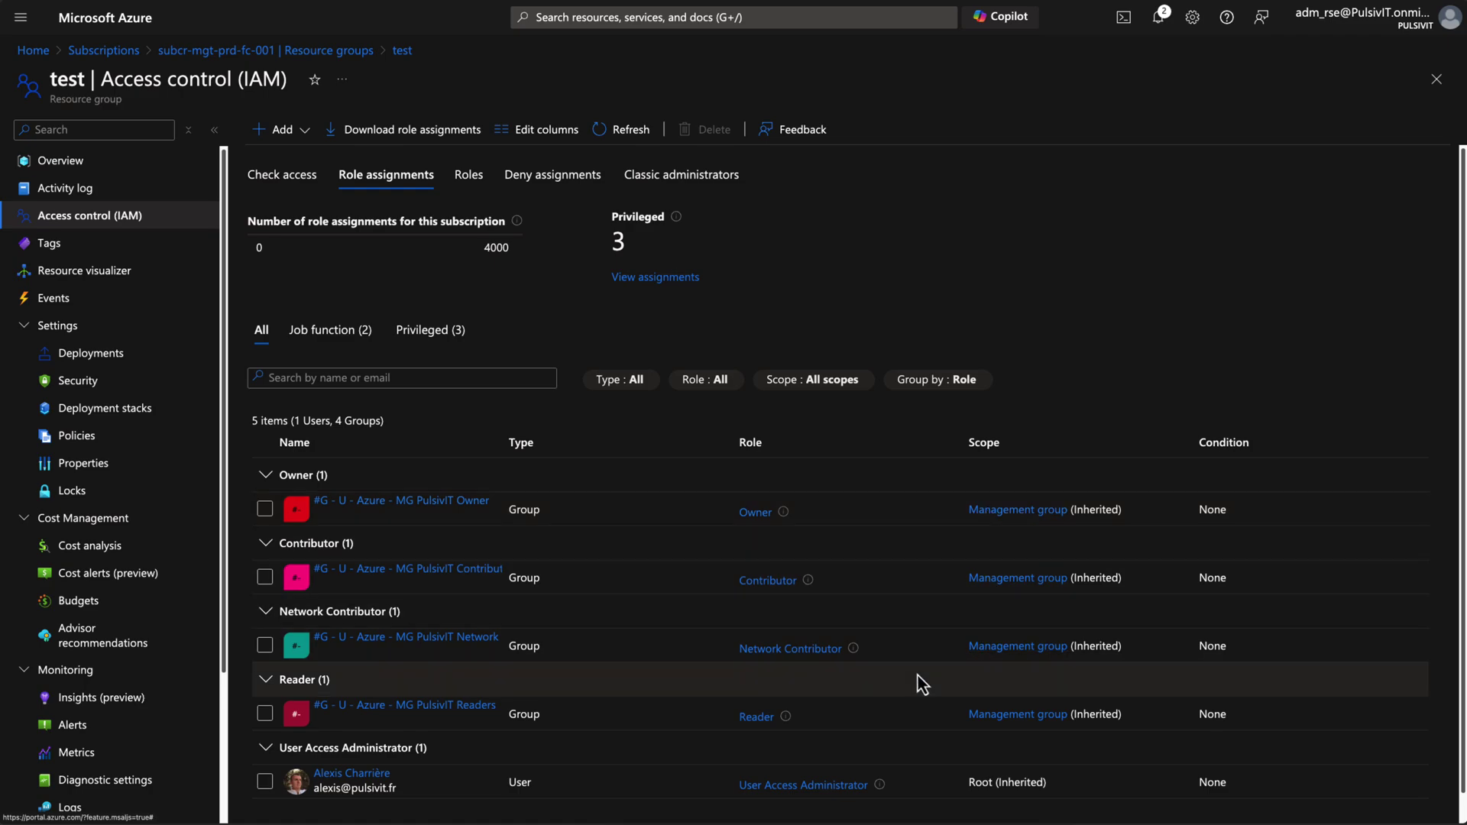
Start a new role assignment on the test resource group with the Network Contributor role, found by searching "network".
click(283, 130)
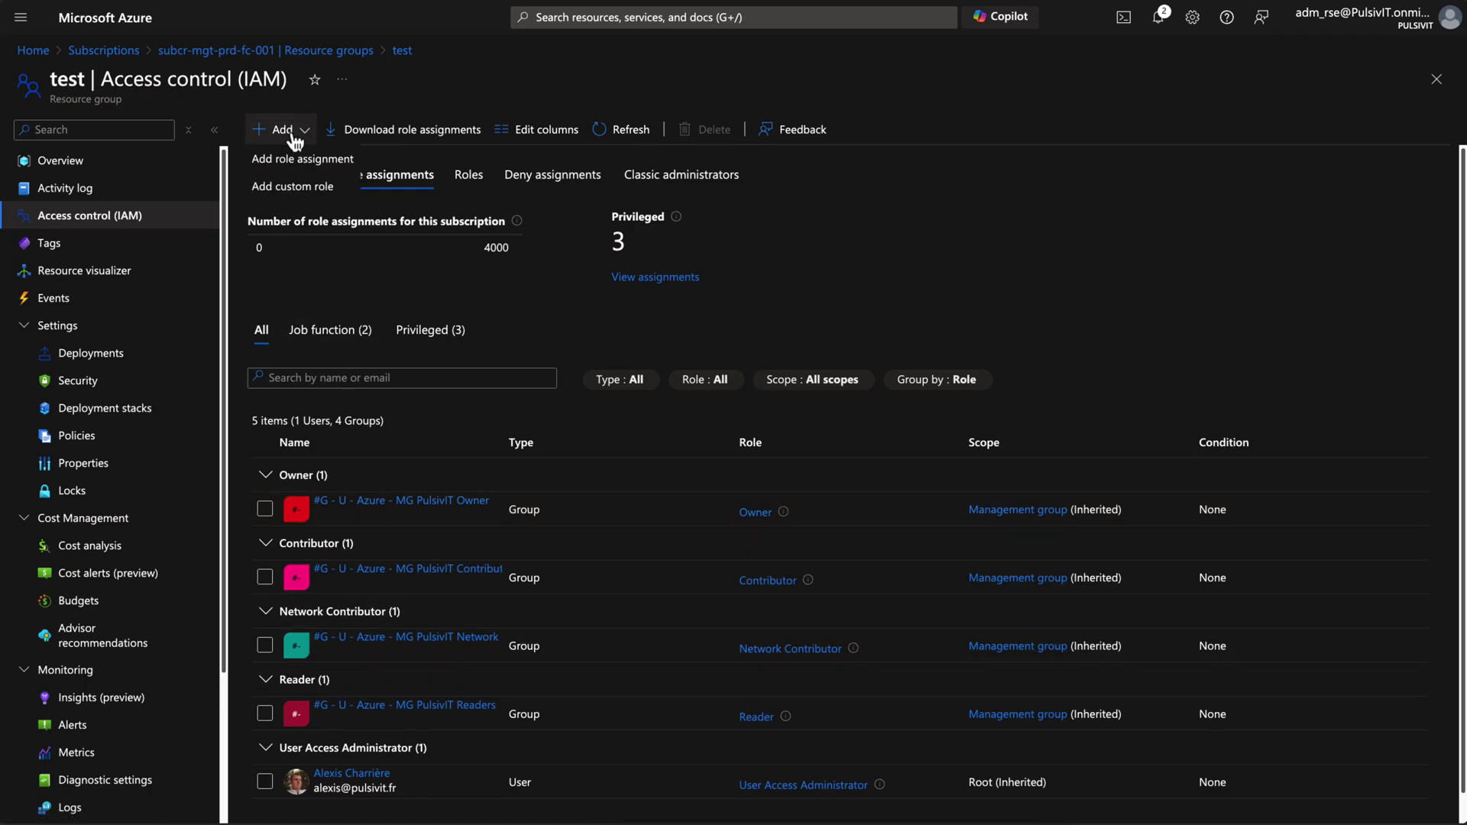
click(305, 159)
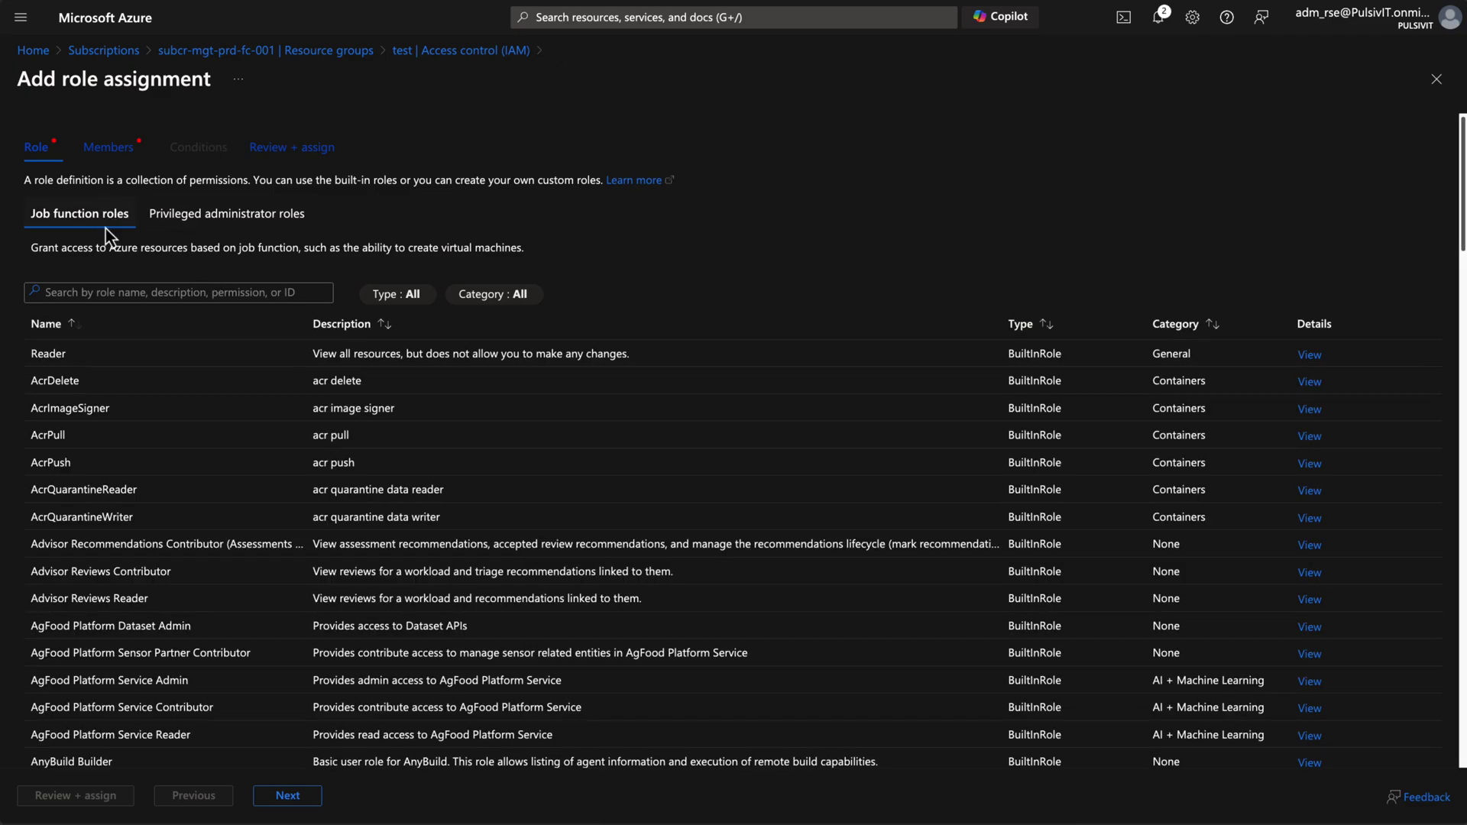
click(145, 288)
text(networ)
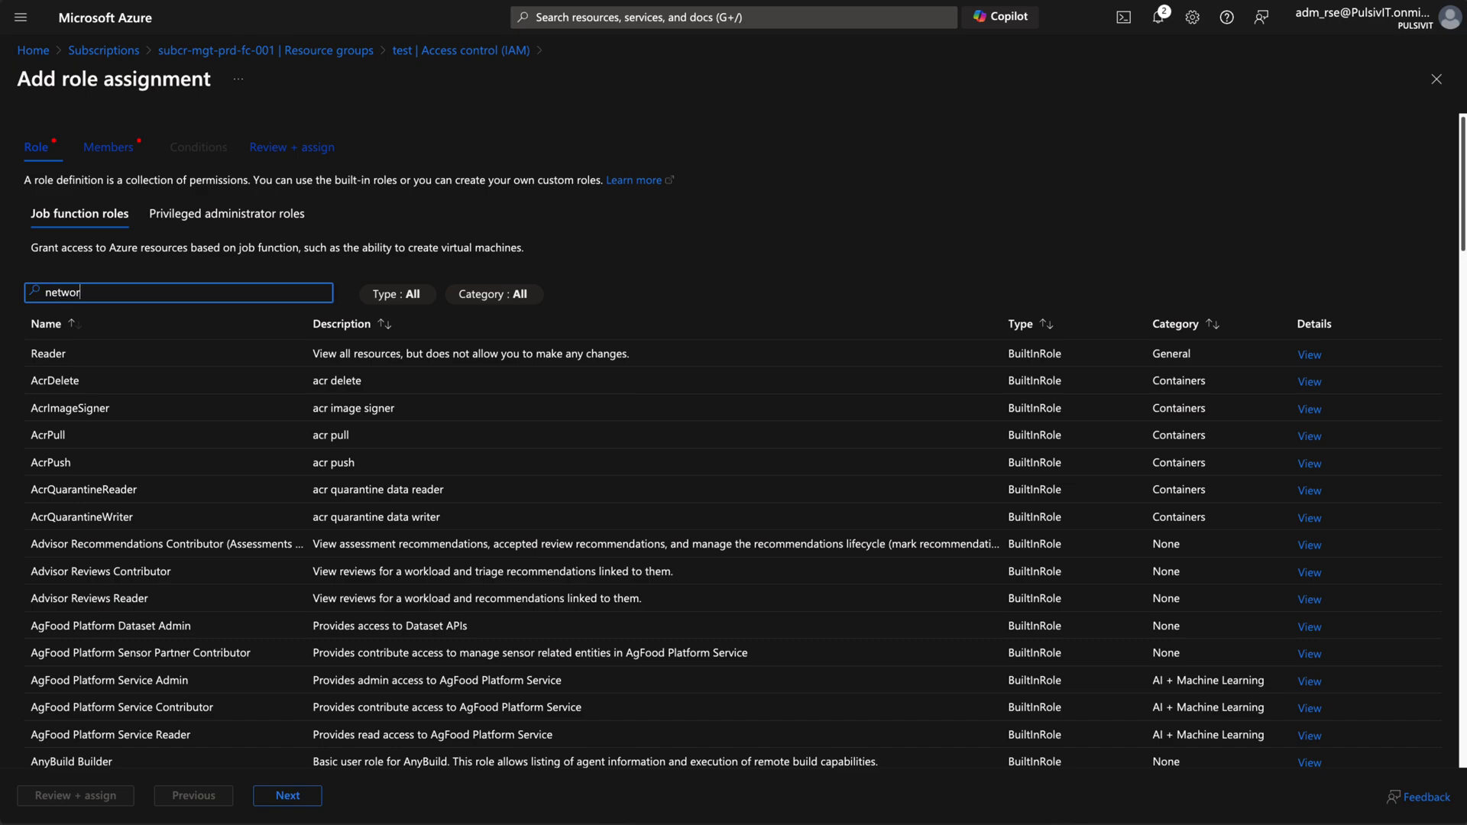
text(k)
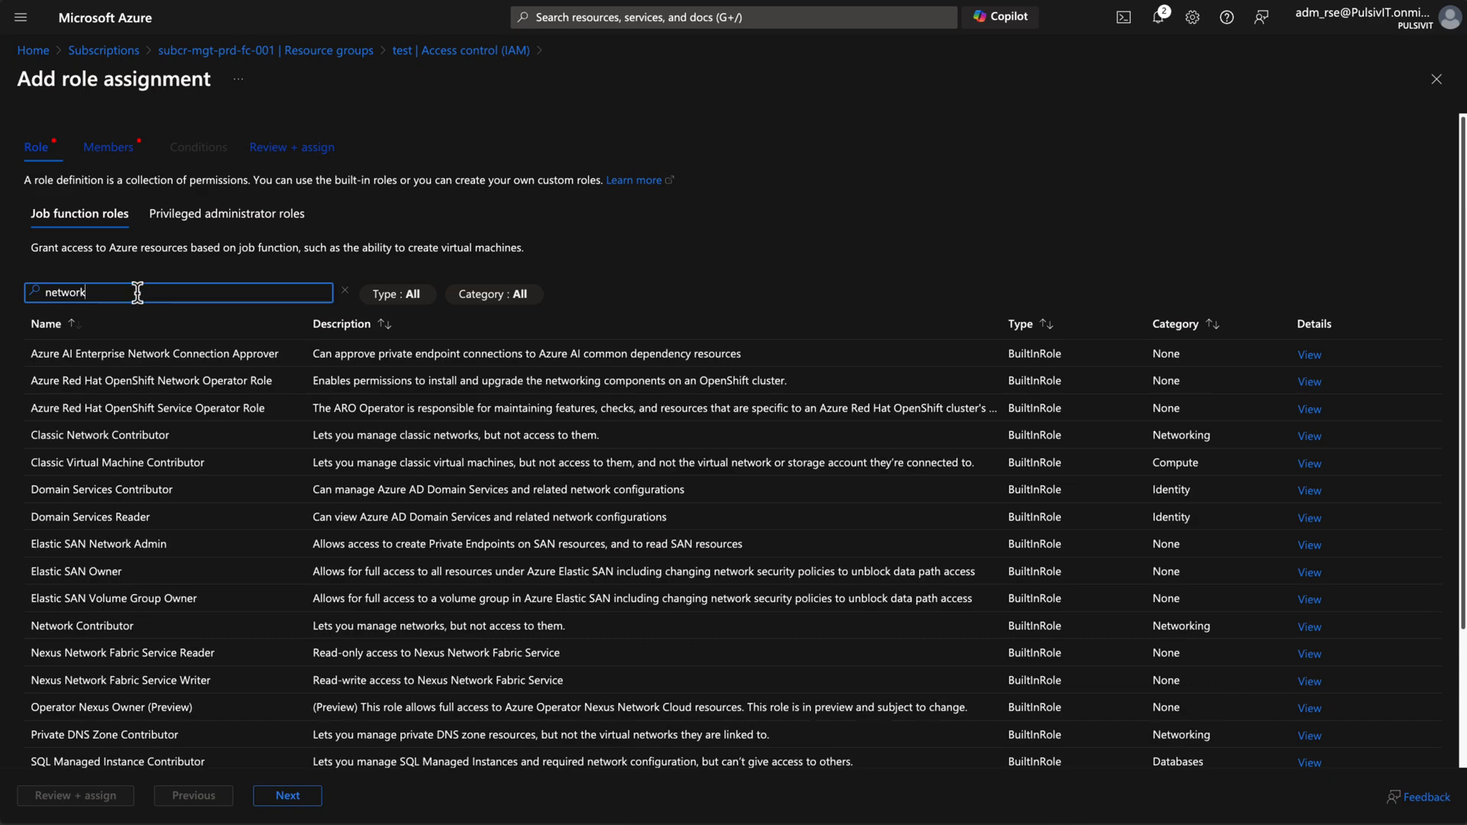
click(109, 628)
click(301, 796)
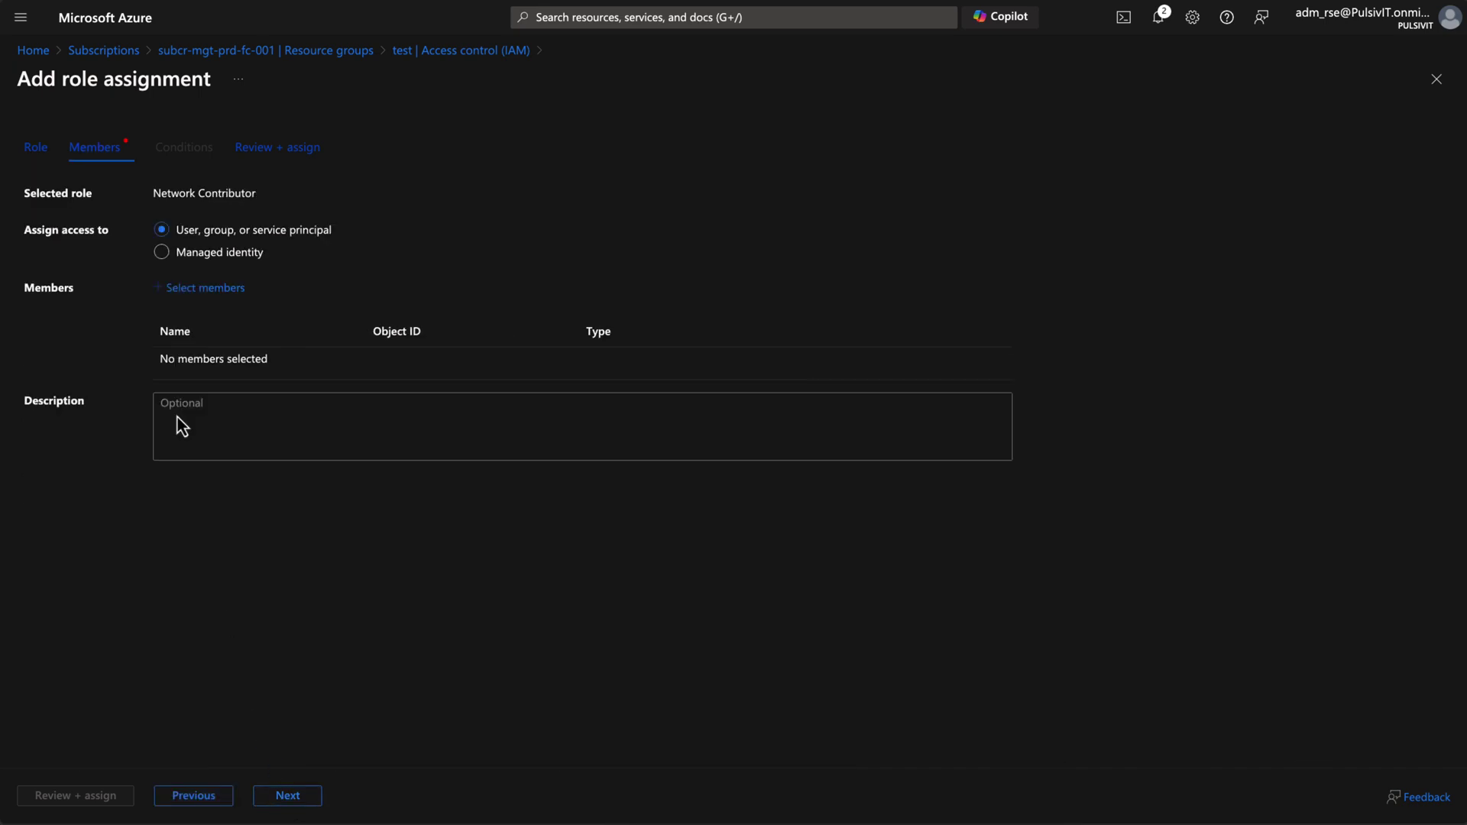
Assign the Network Contributor role to the colleague's standard user account, found by name, and check the scope of the new assignment.
click(198, 288)
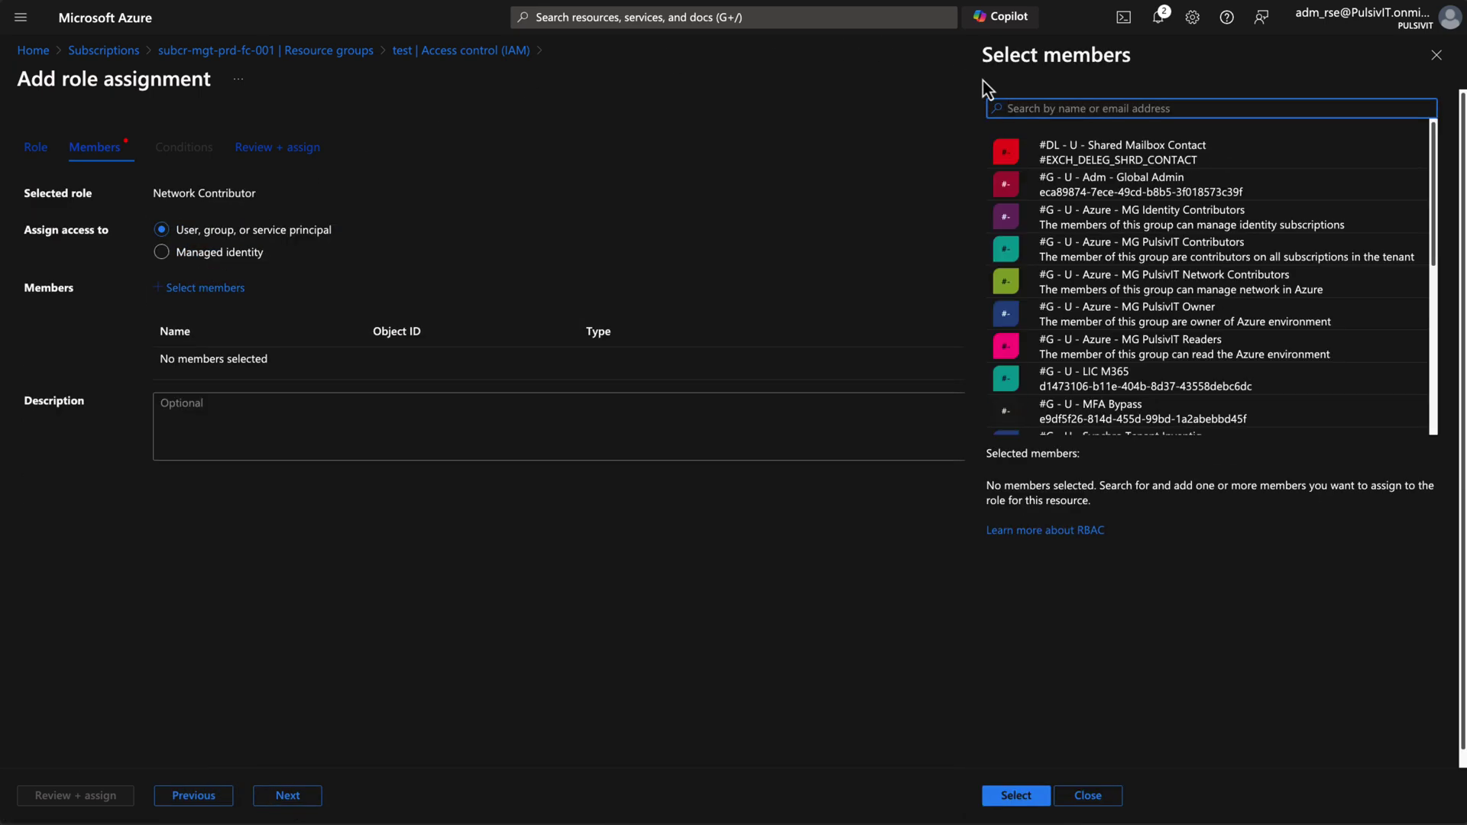
text(romain)
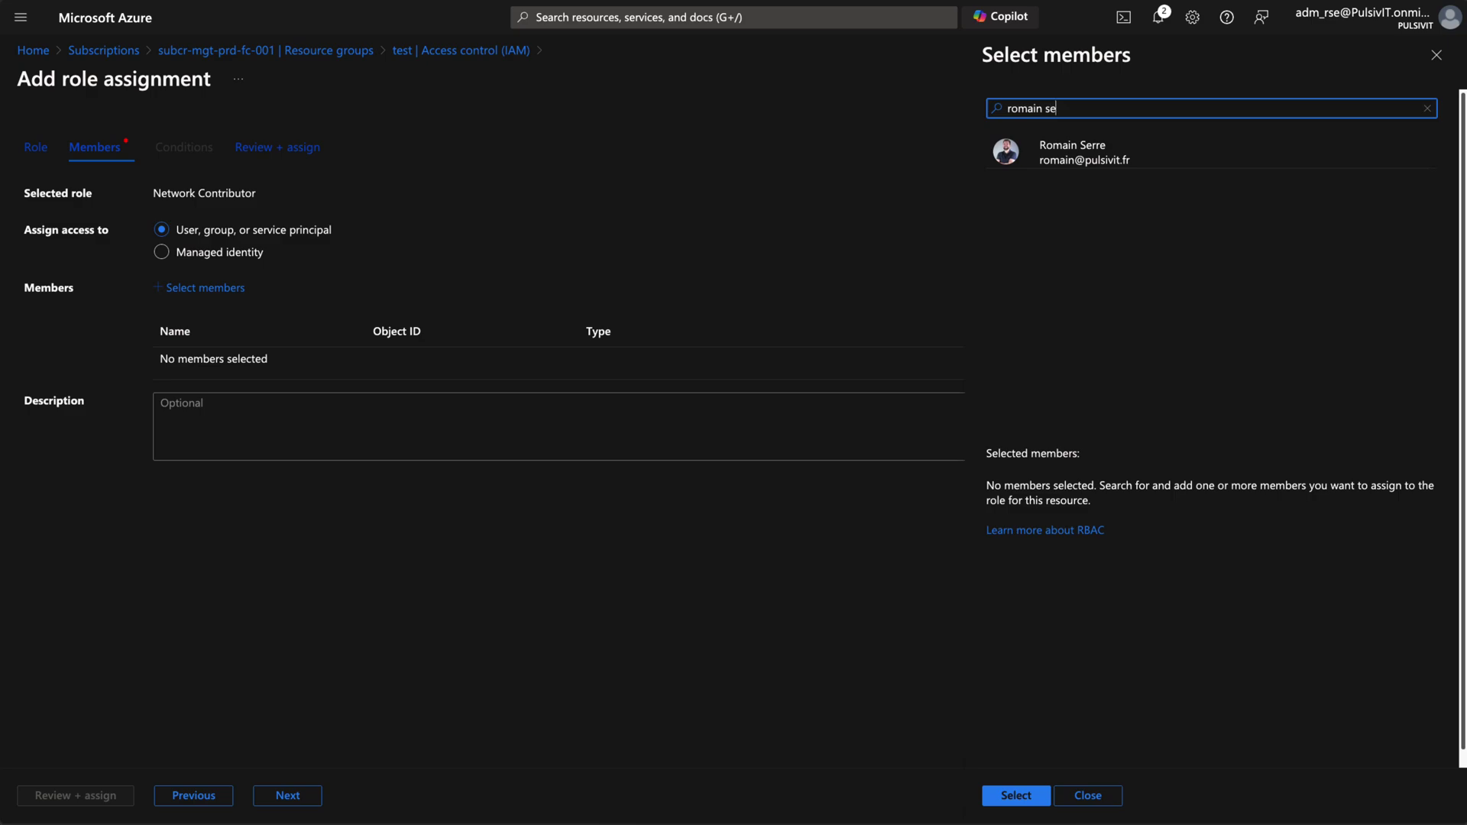
text( se)
click(1065, 149)
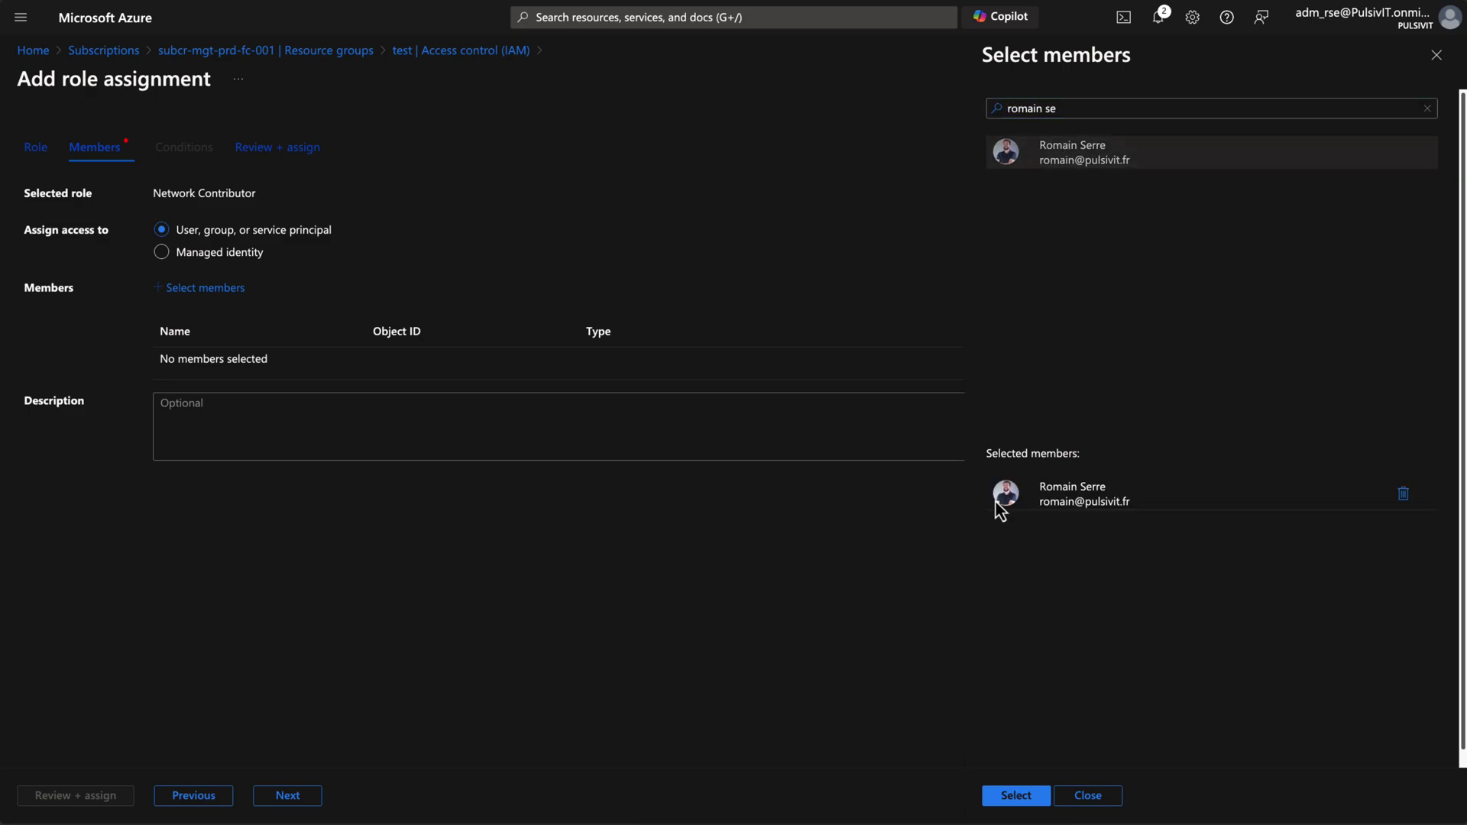
click(1014, 795)
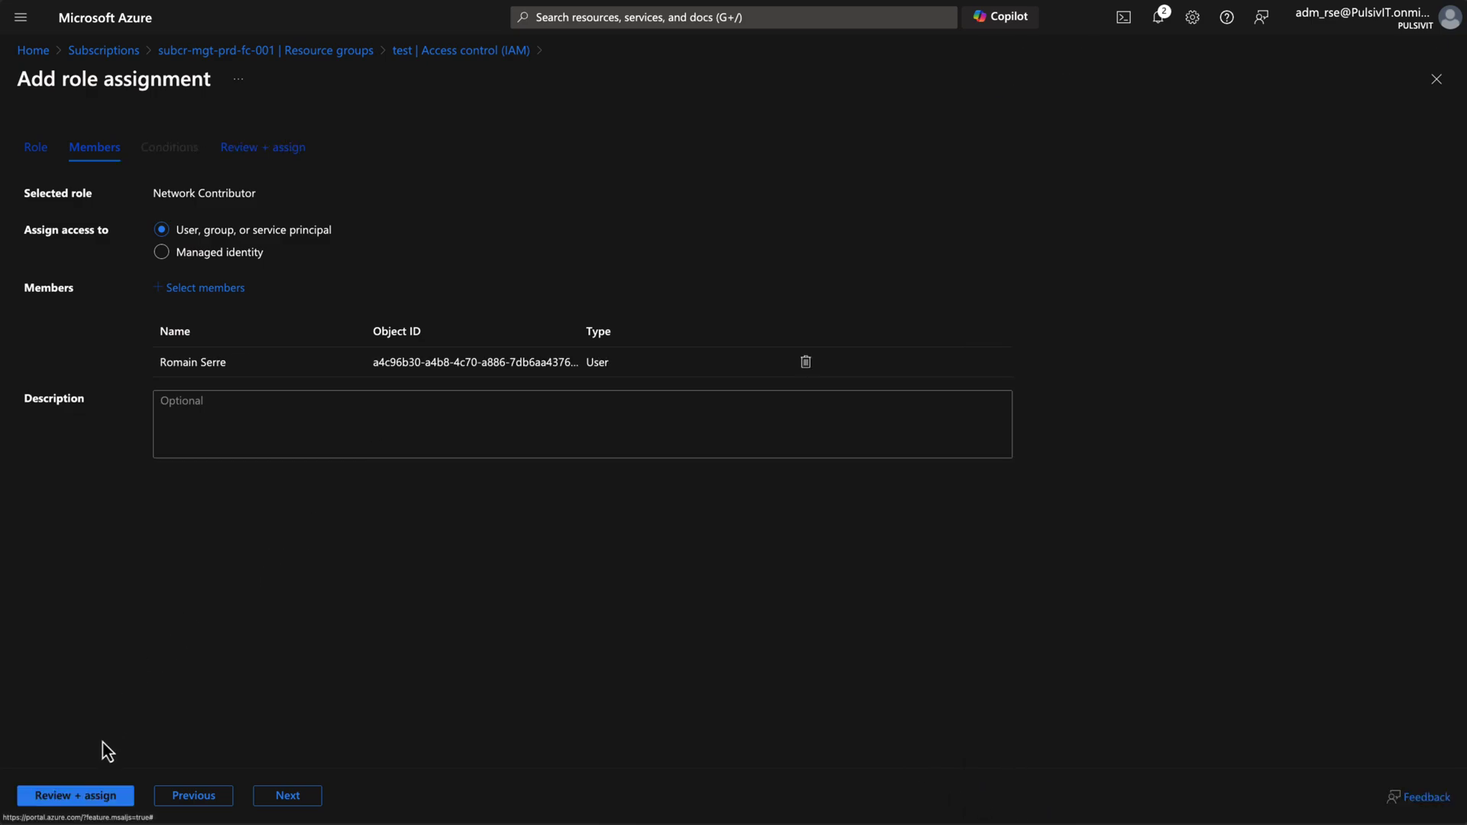
click(90, 794)
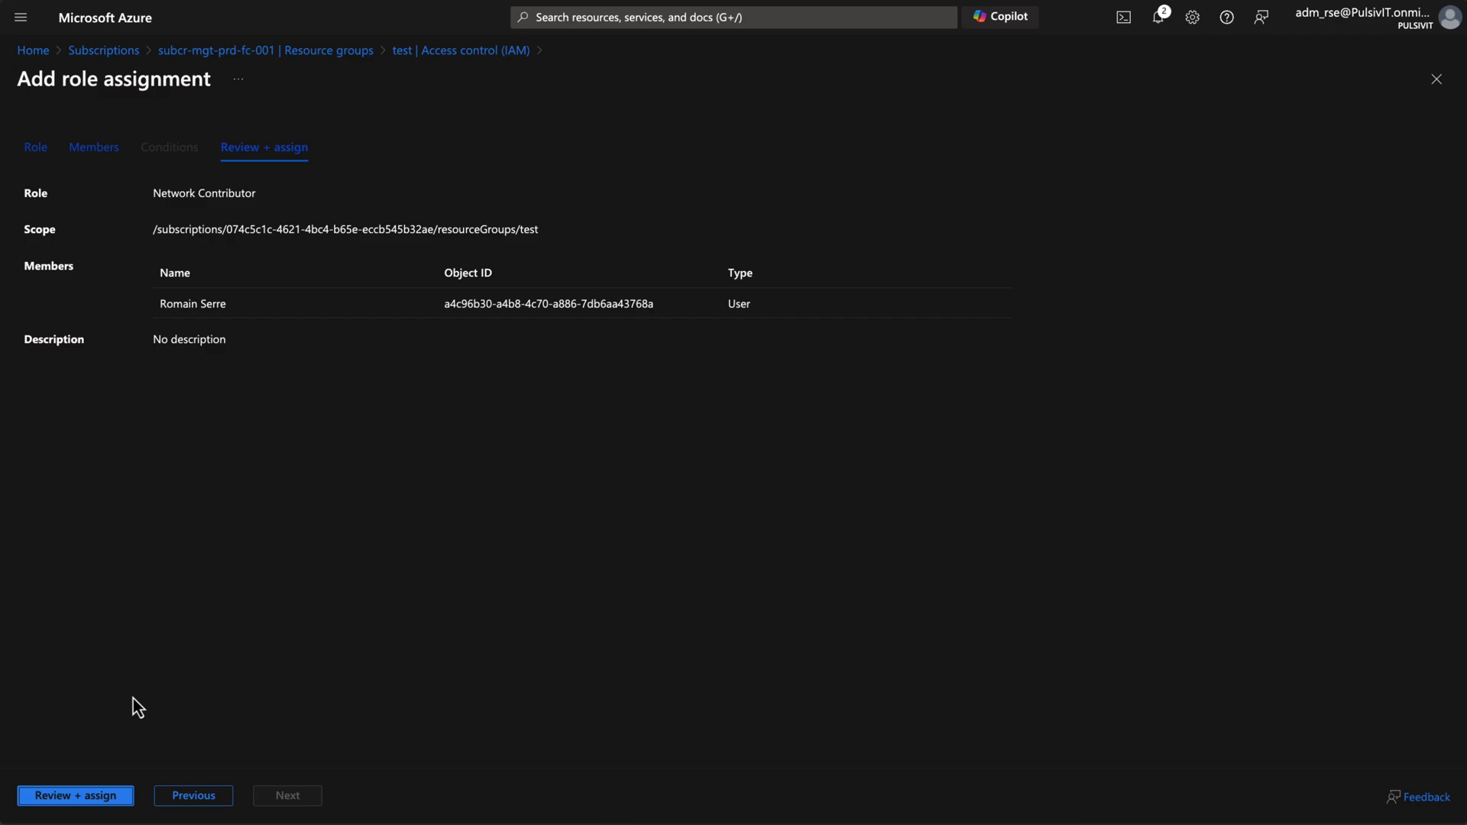
click(82, 796)
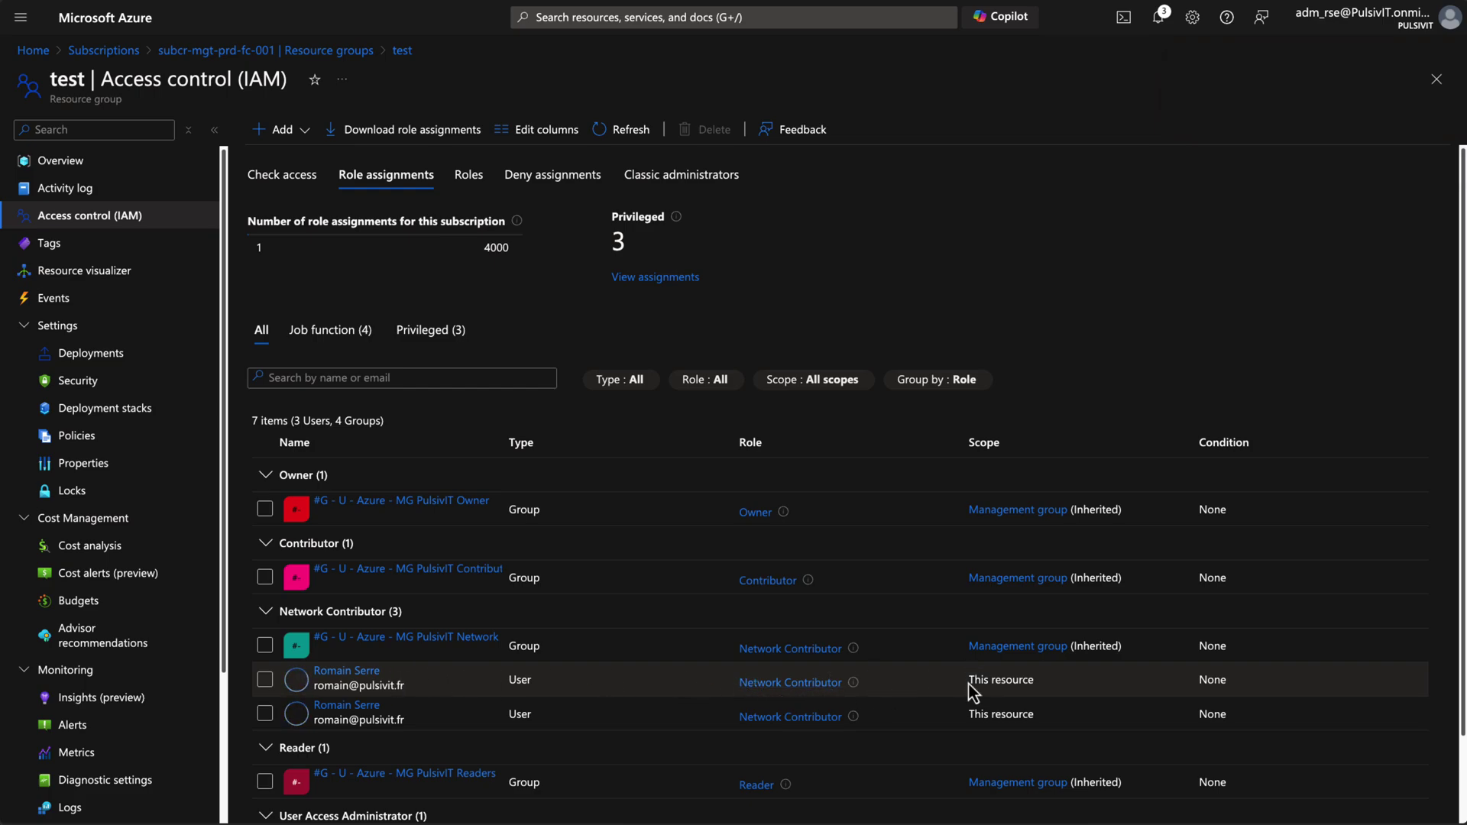
drag(975, 679, 1041, 690)
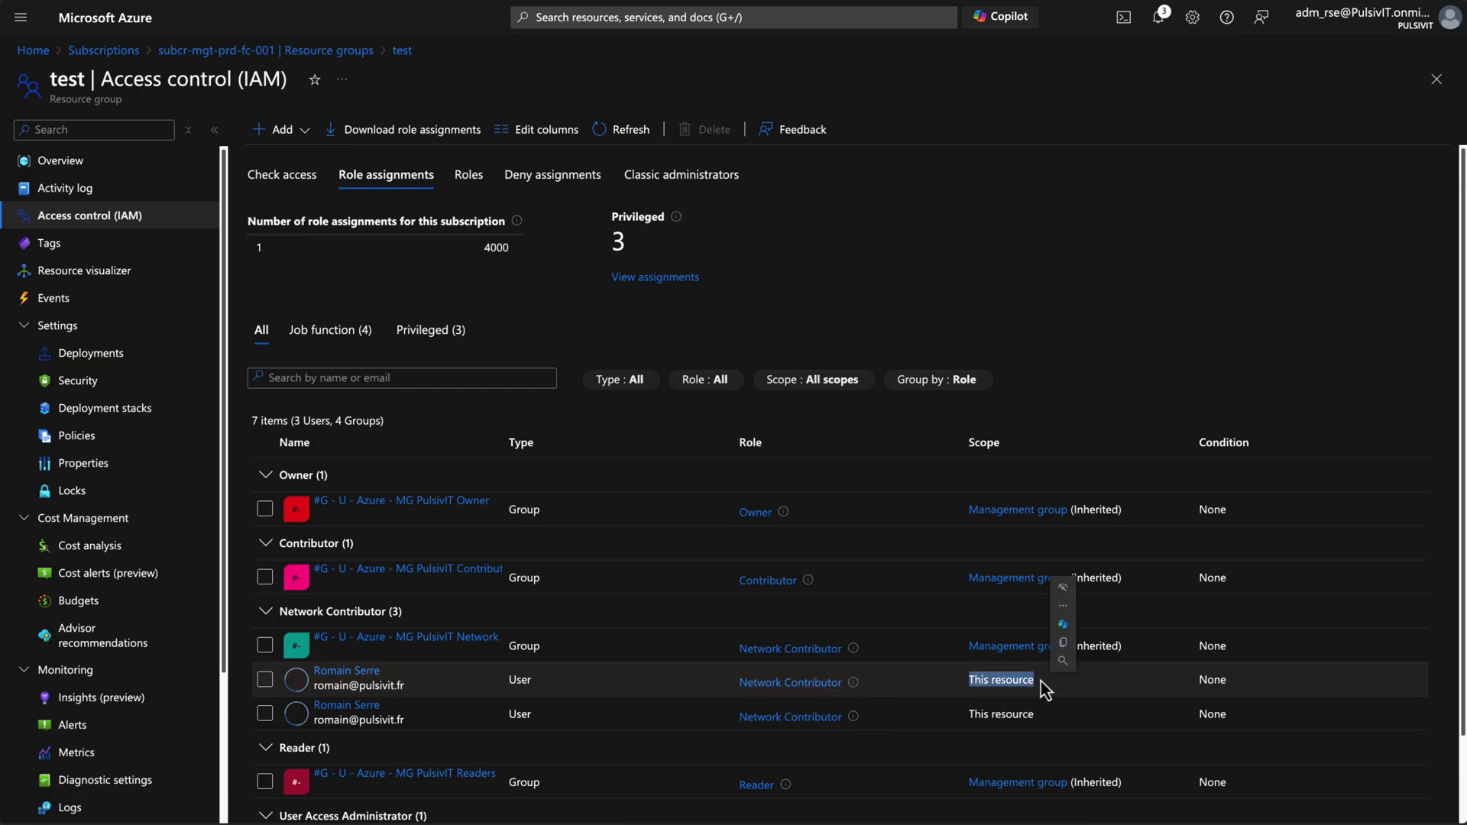